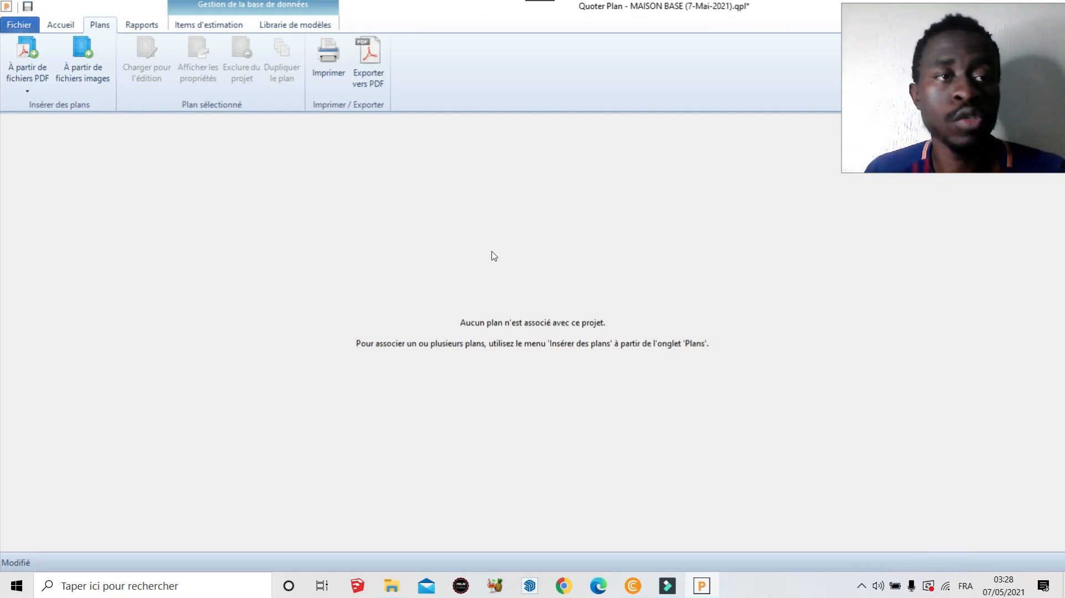
Step: Import the PDF plan 3 from the Vidéos folder, under PLAN 3D ASSI, 4 pieces, pdf
click(26, 70)
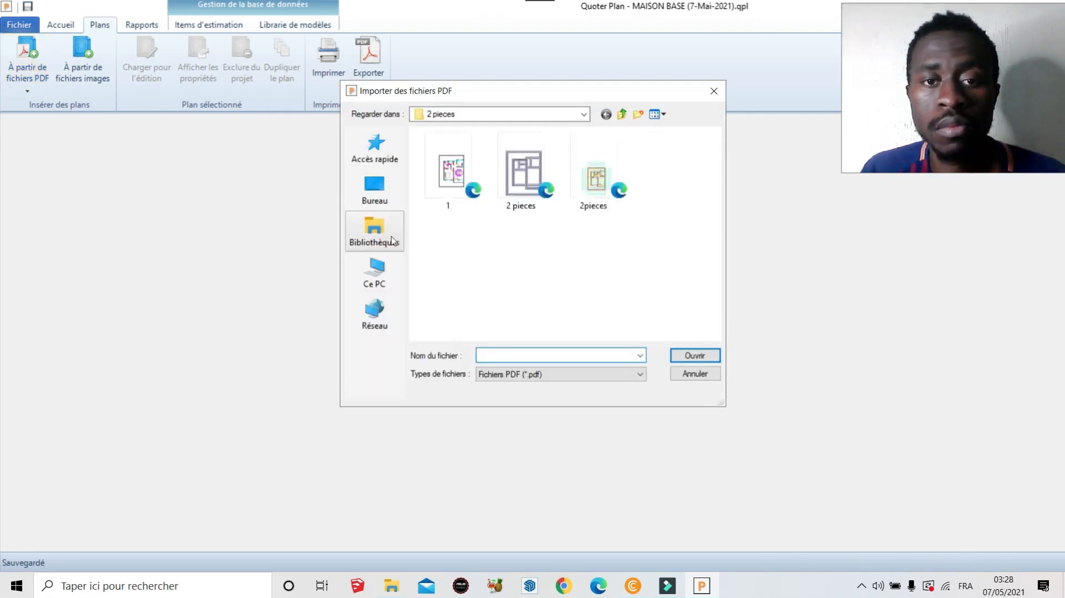
click(375, 275)
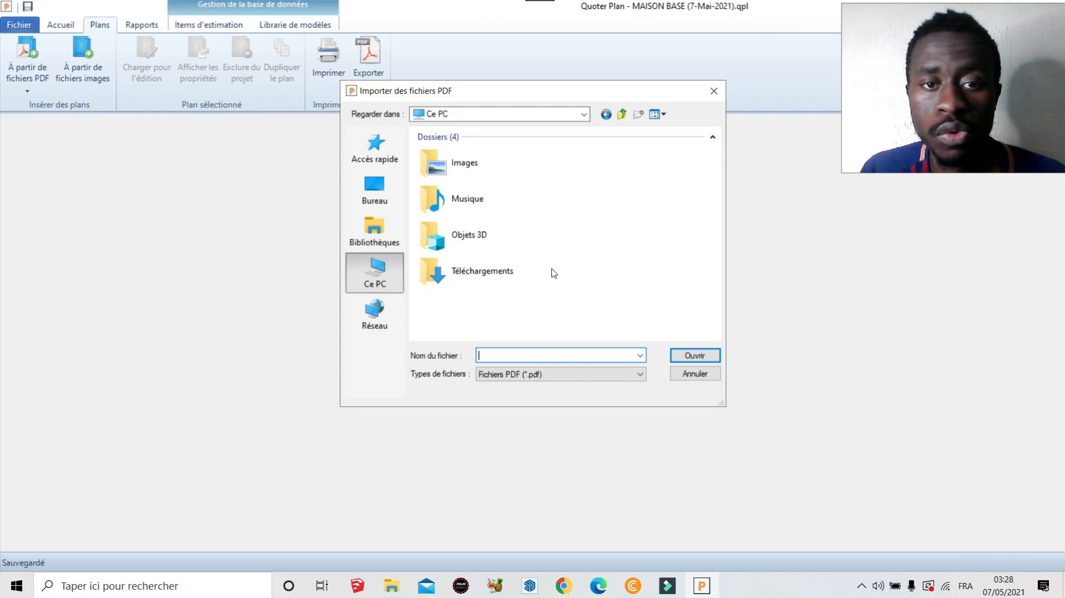
scroll(501, 292, down, 3)
scroll(500, 296, up, 3)
scroll(502, 300, down, 3)
double_click(466, 270)
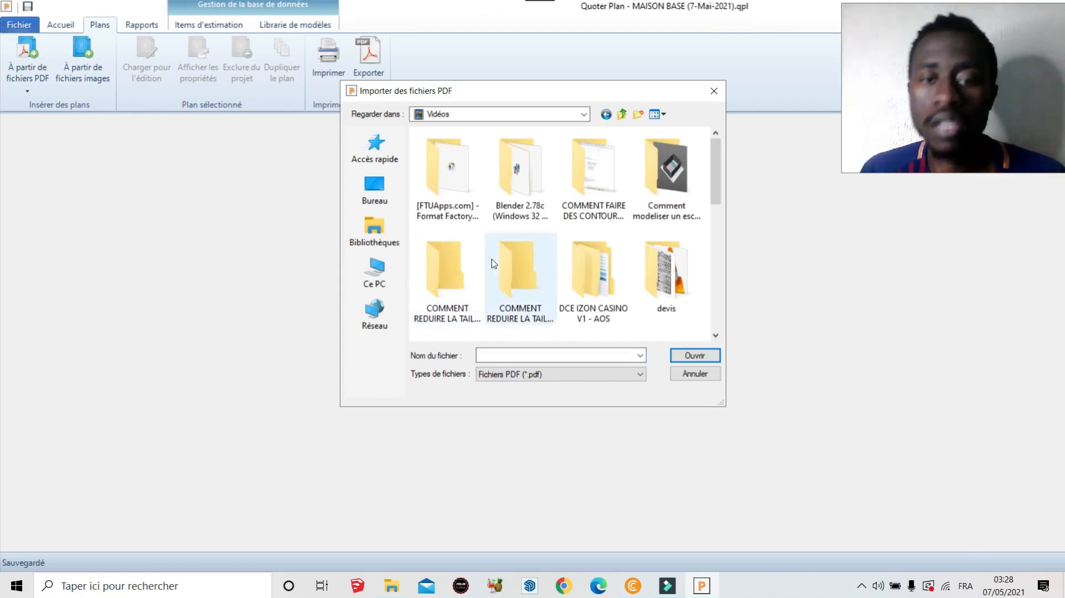
drag(715, 177, 720, 251)
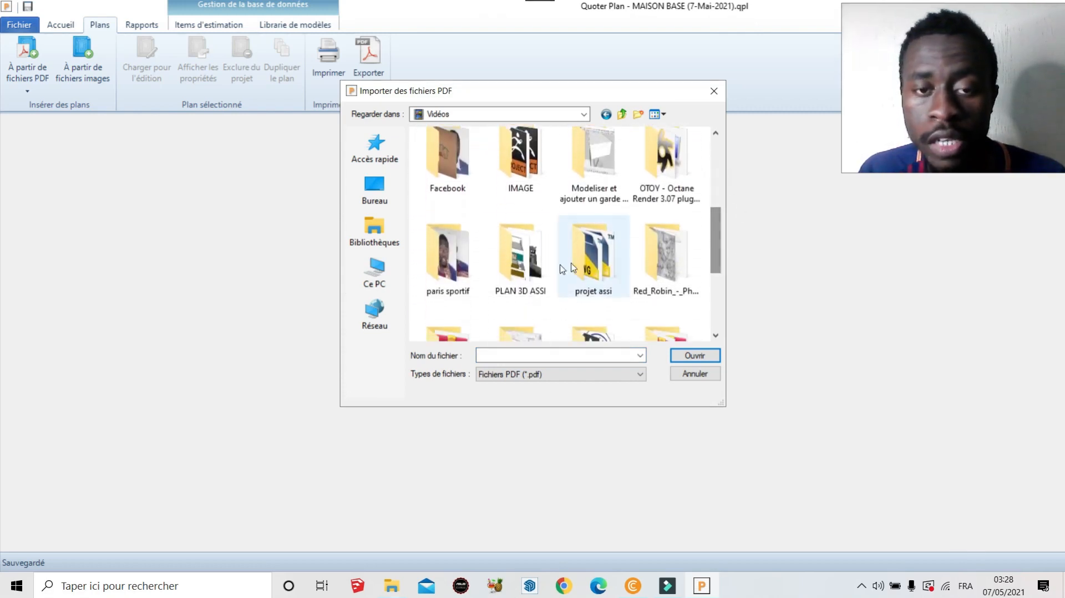
double_click(519, 261)
double_click(594, 188)
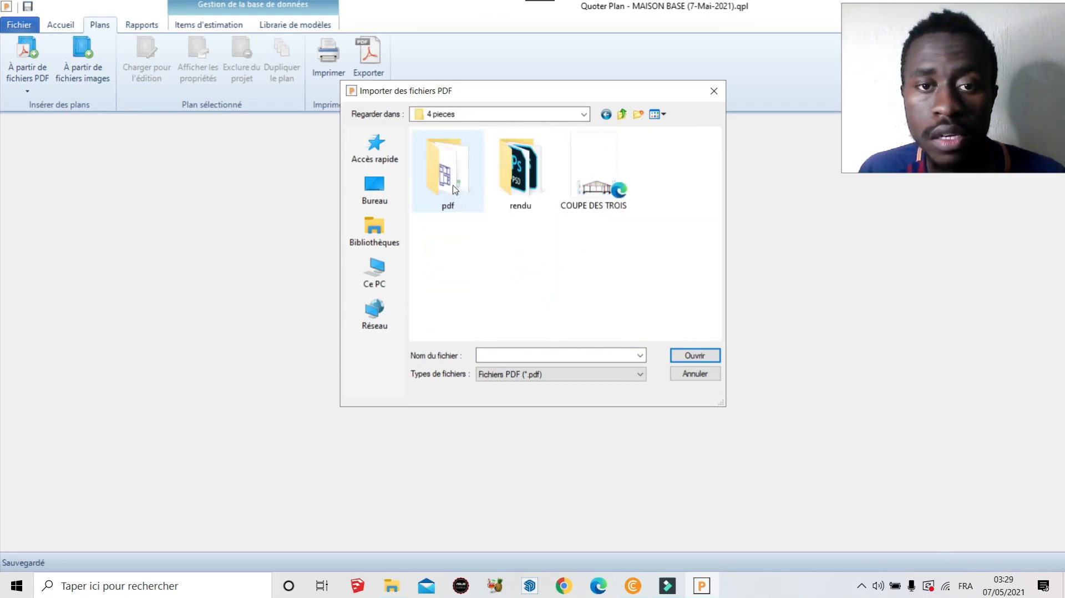
double_click(467, 204)
click(622, 208)
click(688, 355)
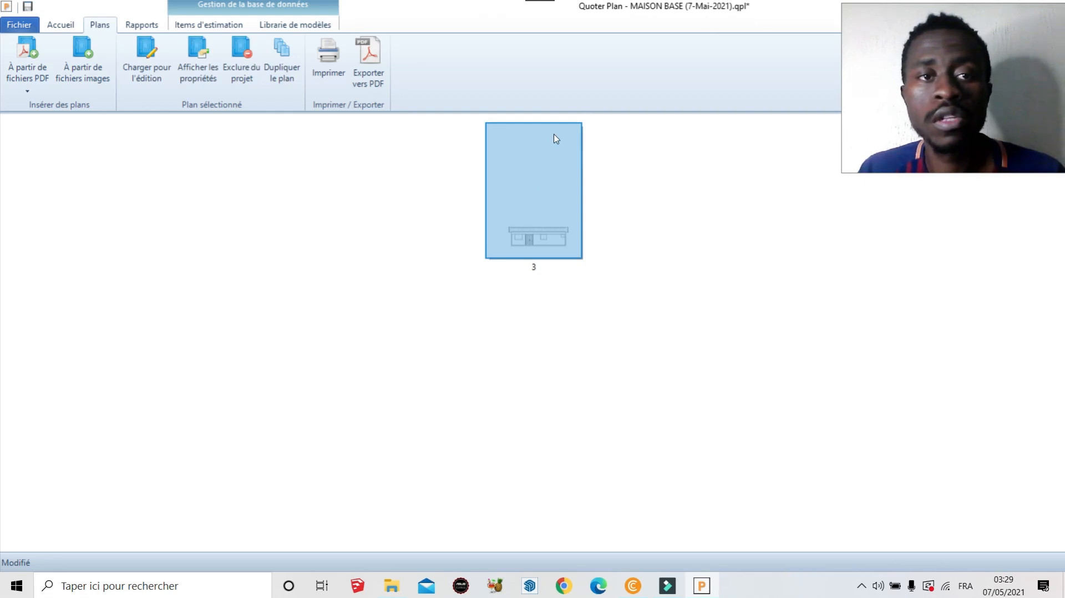
Step: Load plan 3 for editing and leave its orientation as it is, abandoning the flip/rotate adjustment
double_click(559, 183)
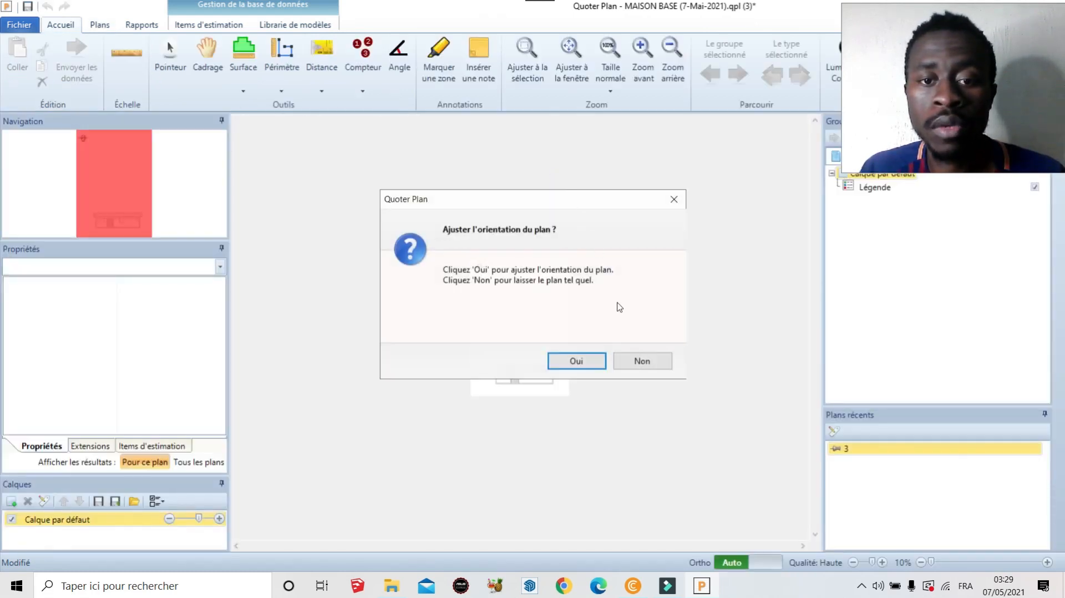
click(577, 361)
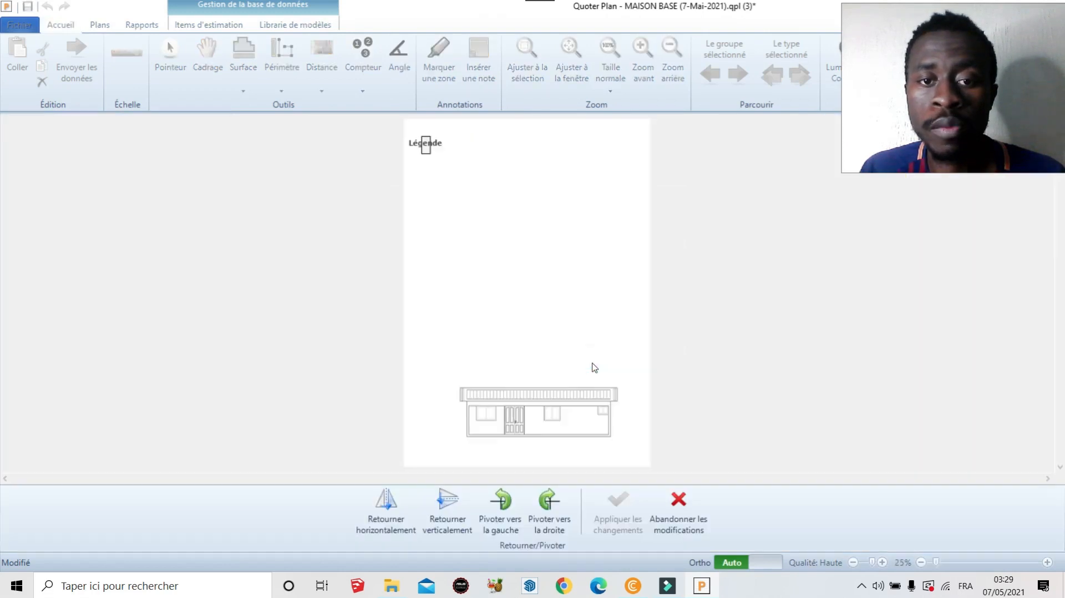
click(679, 497)
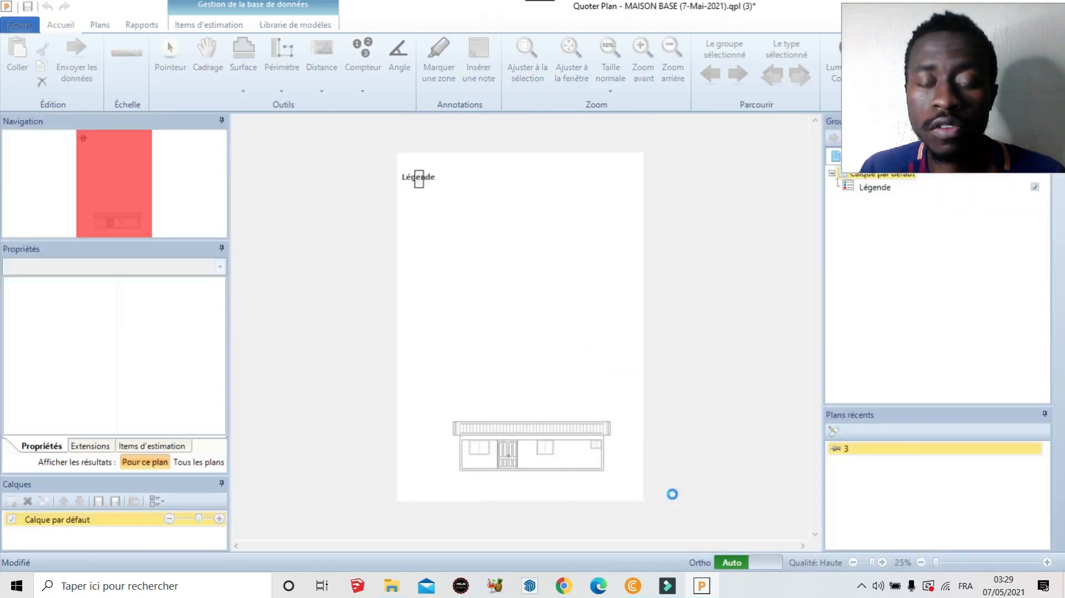
click(655, 363)
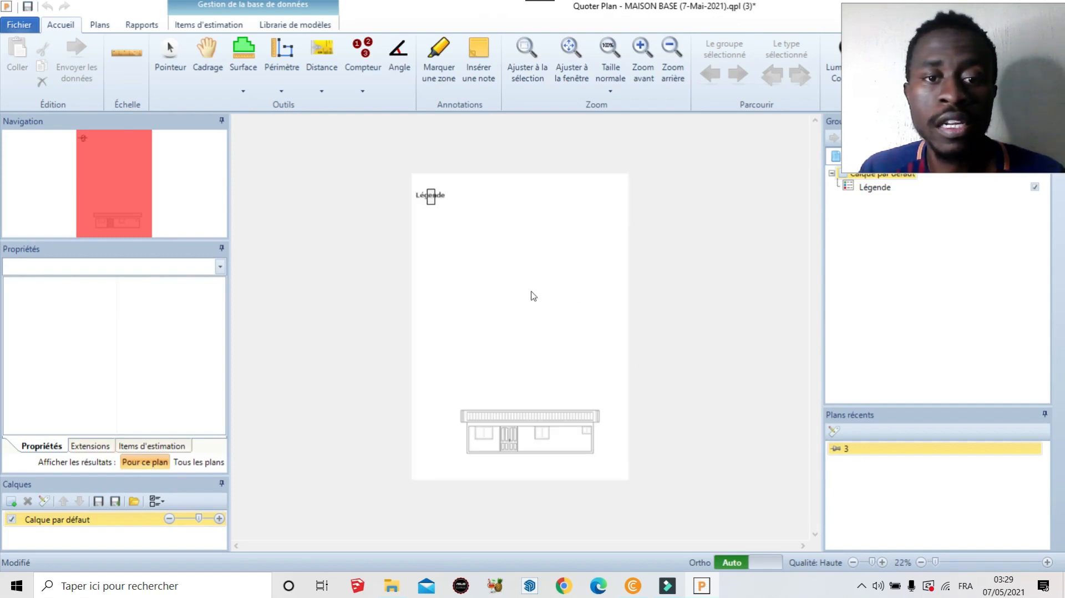
Step: Set the plan scale to the imperial system with 1' 0" = 1/4" and dismiss the scale warning
scroll(504, 288, up, 1)
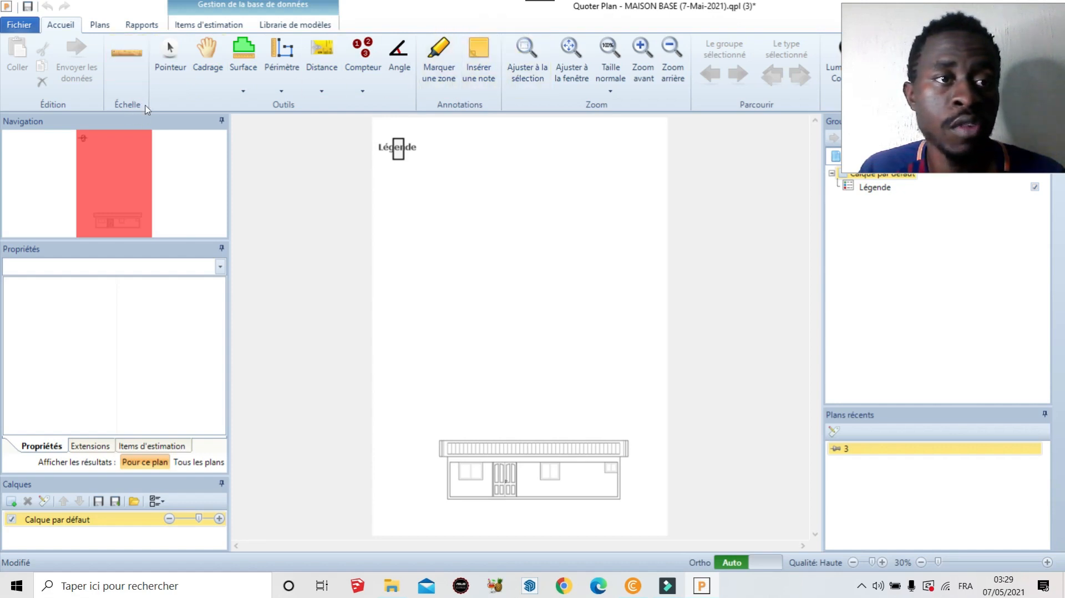
click(136, 91)
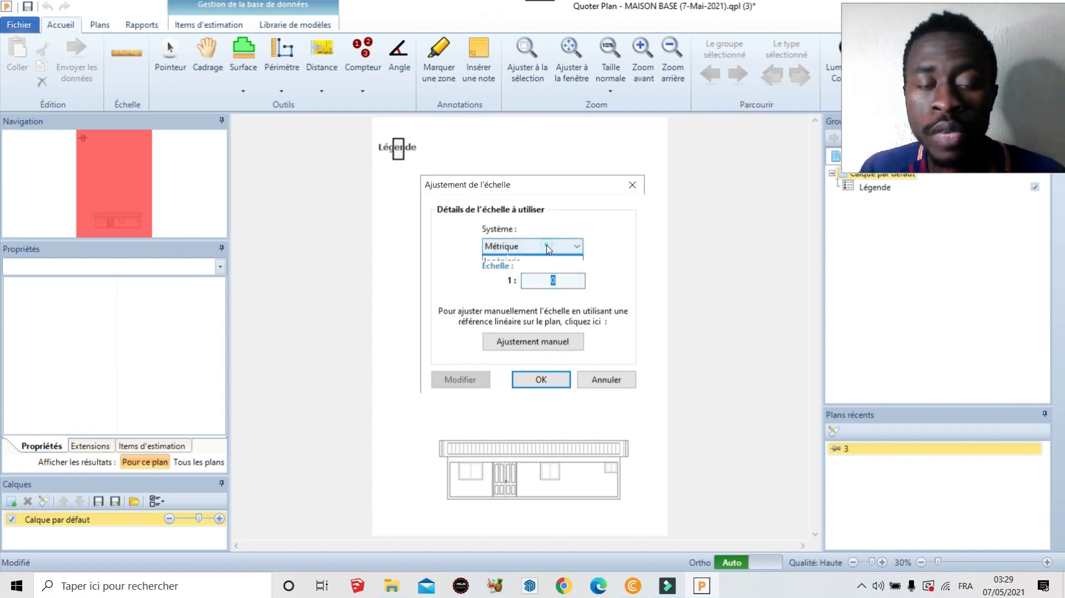
click(548, 245)
click(517, 259)
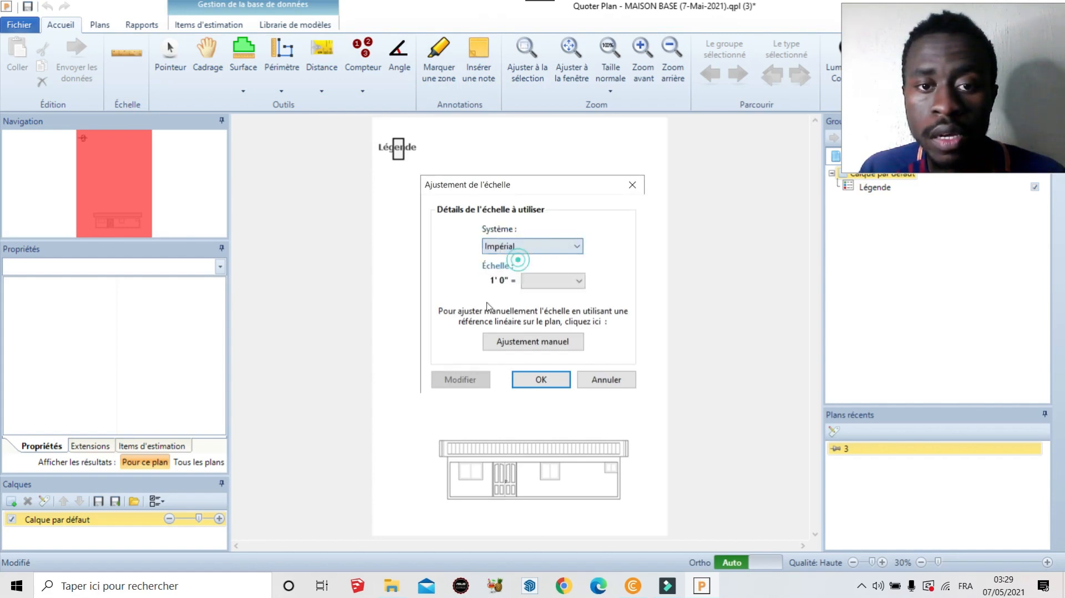
click(564, 281)
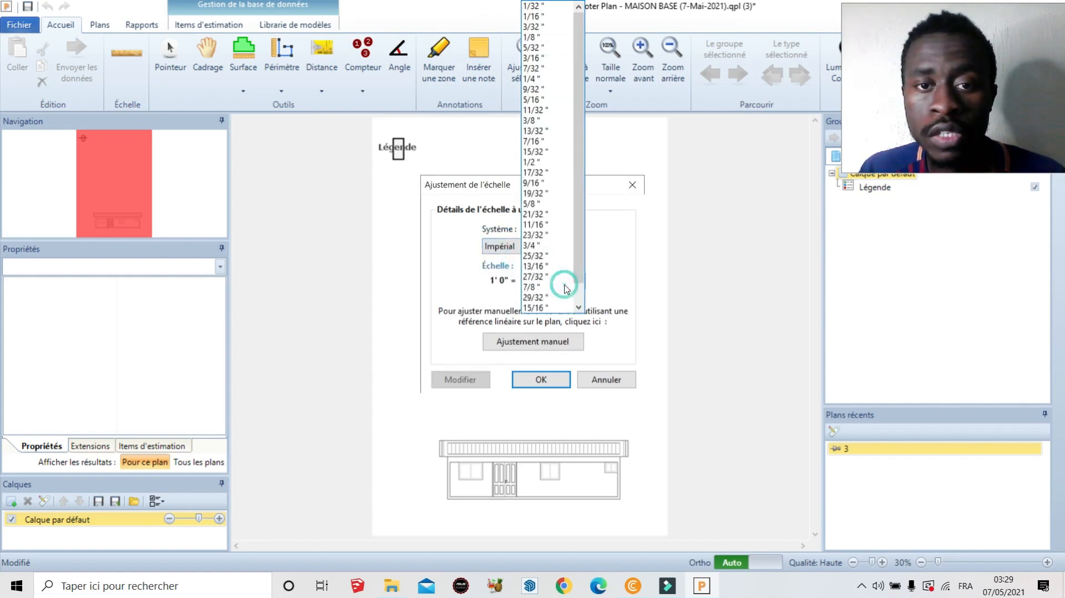
click(549, 79)
click(542, 378)
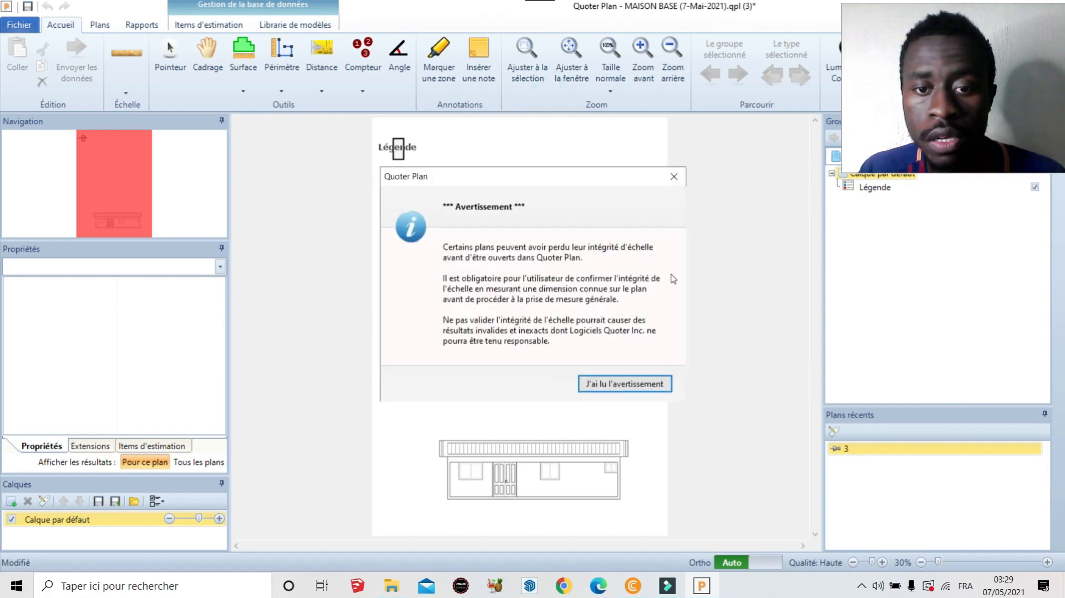
click(673, 176)
Step: Examine the front elevation of the house on the plan up close
scroll(544, 519, up, 3)
scroll(533, 333, down, 2)
scroll(602, 478, up, 3)
scroll(502, 303, down, 3)
scroll(594, 498, up, 2)
scroll(615, 497, down, 1)
scroll(616, 497, up, 1)
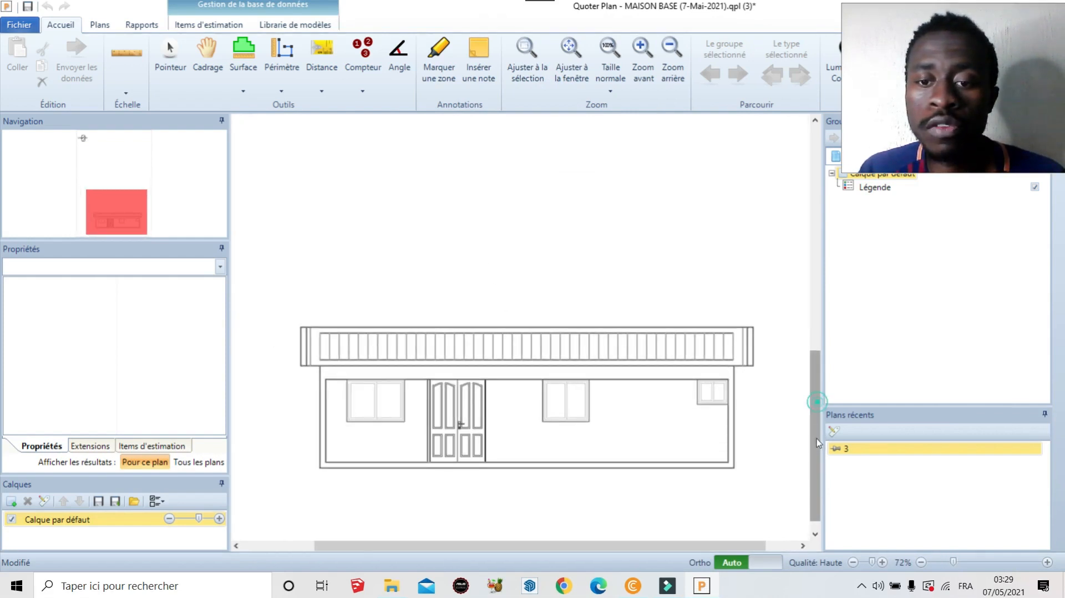
drag(815, 403, 815, 410)
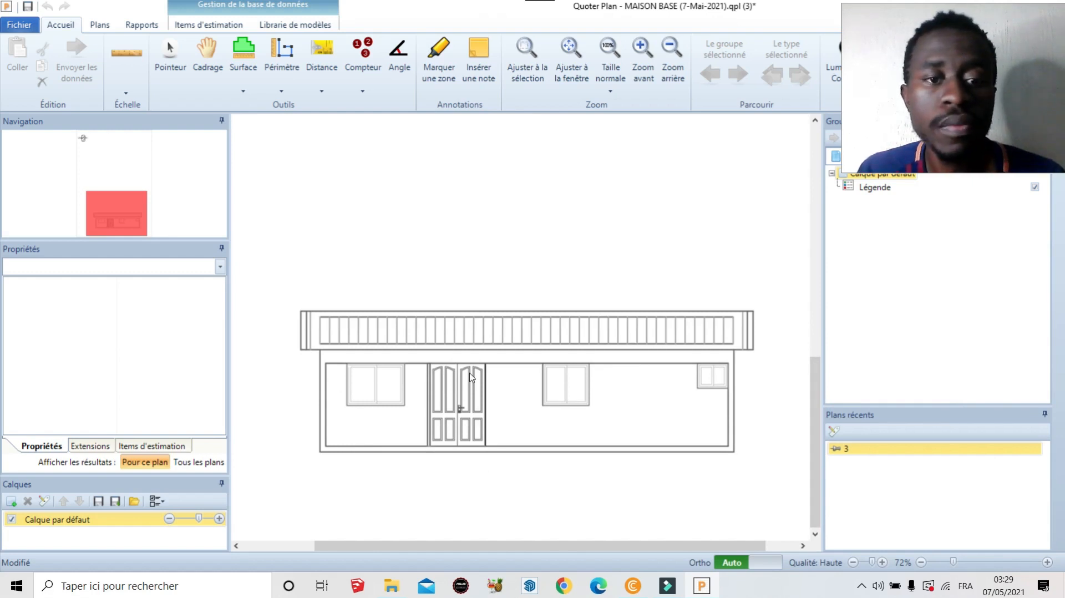
Step: Create a new surface measurement named MR, keeping the green colour, solid pattern and no slope
click(244, 91)
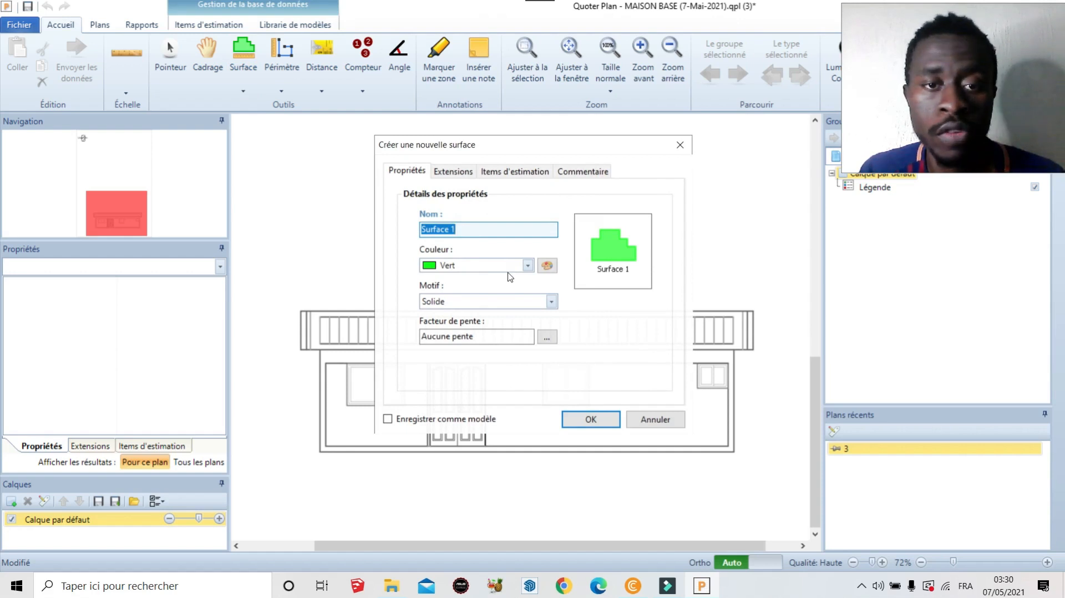
key(BackSpace)
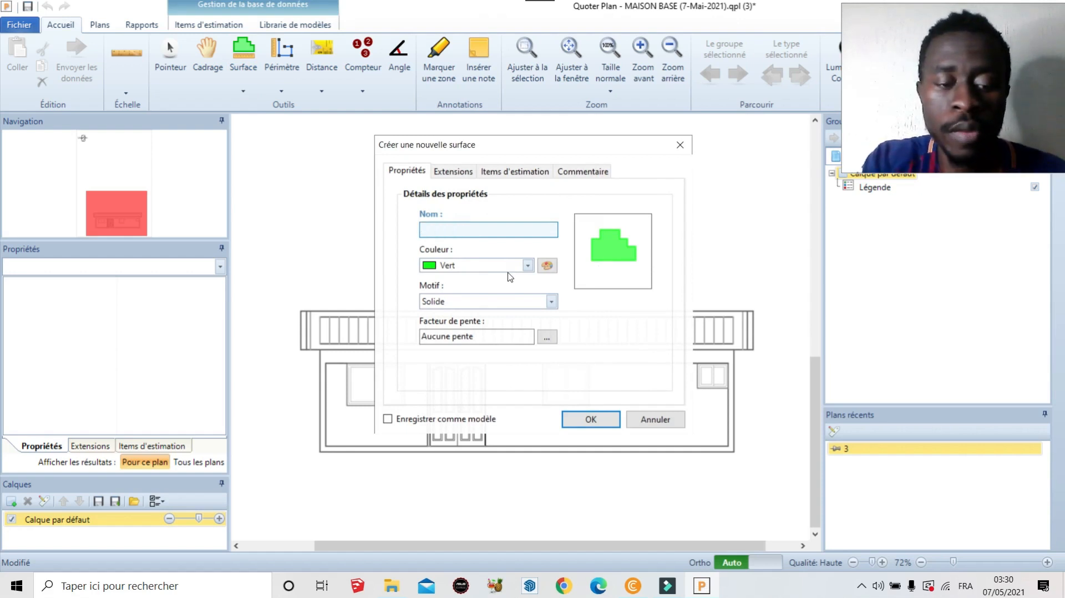
text(R)
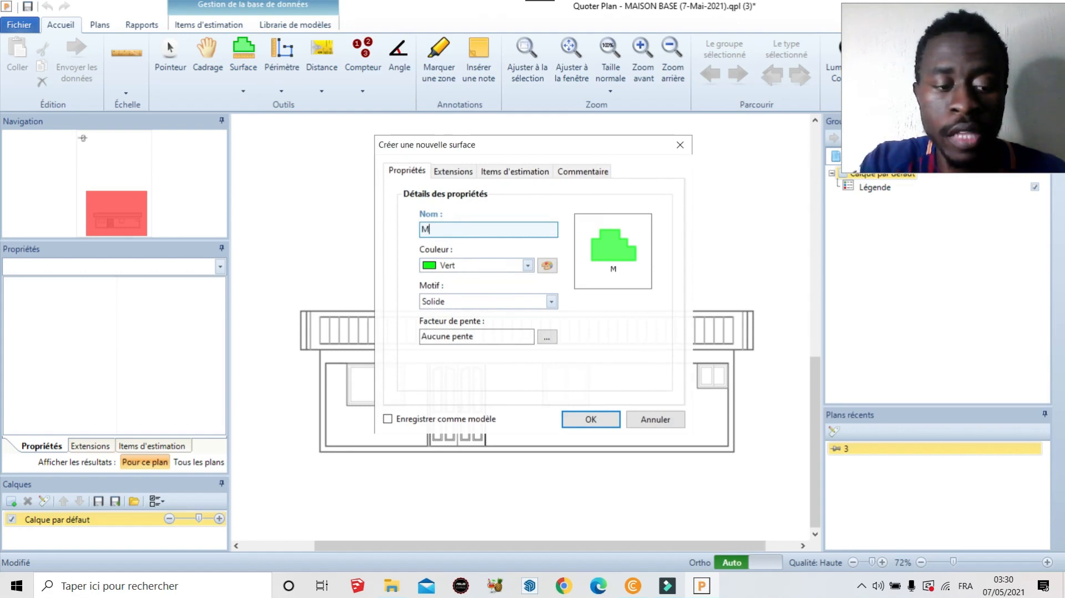
text(R)
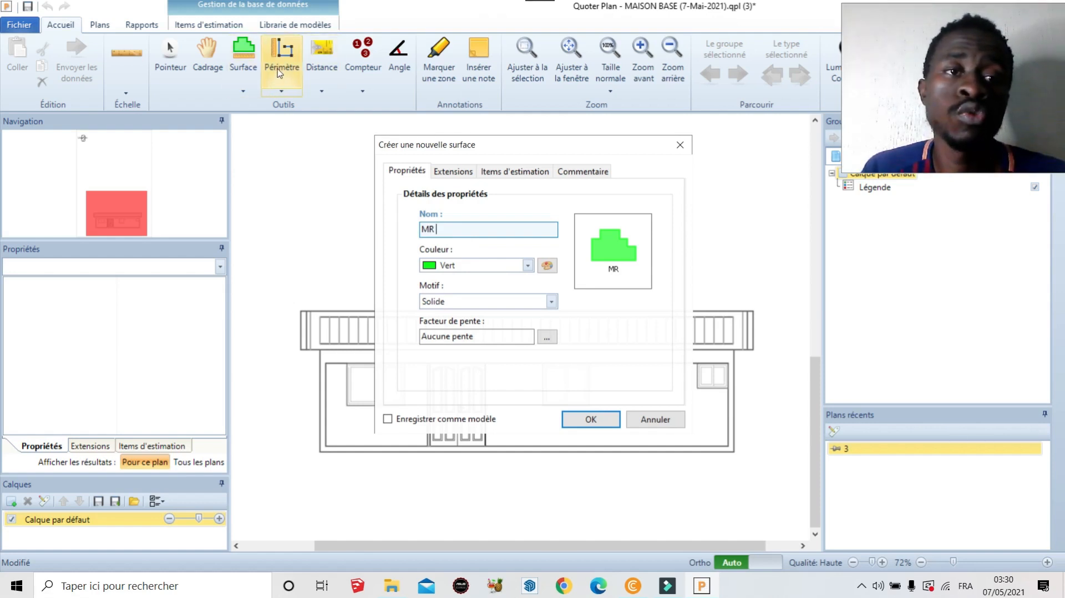
click(233, 164)
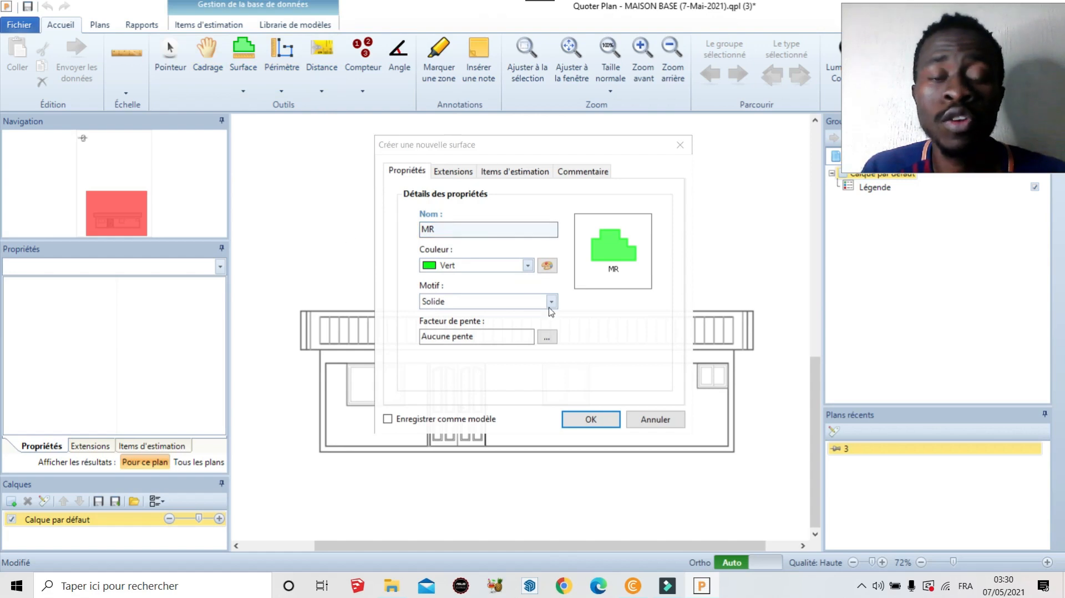
click(445, 233)
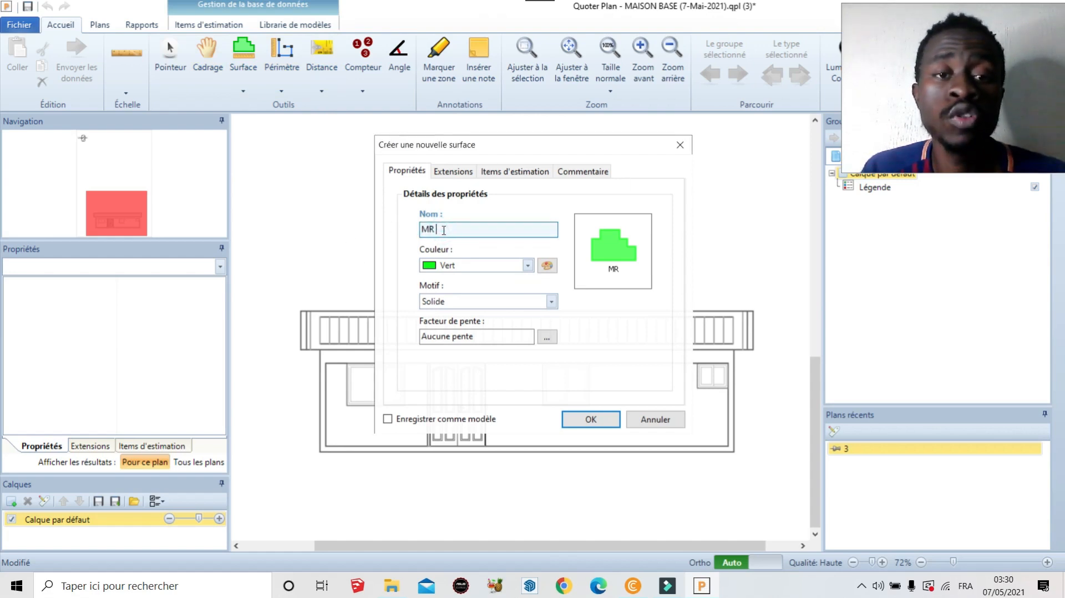
click(313, 217)
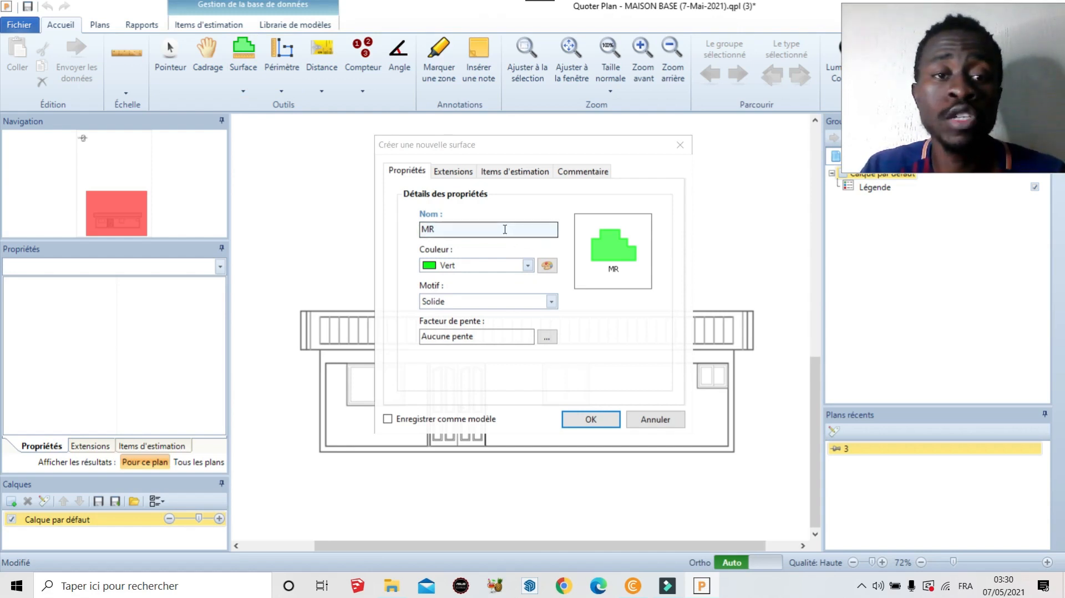
click(527, 265)
click(527, 265)
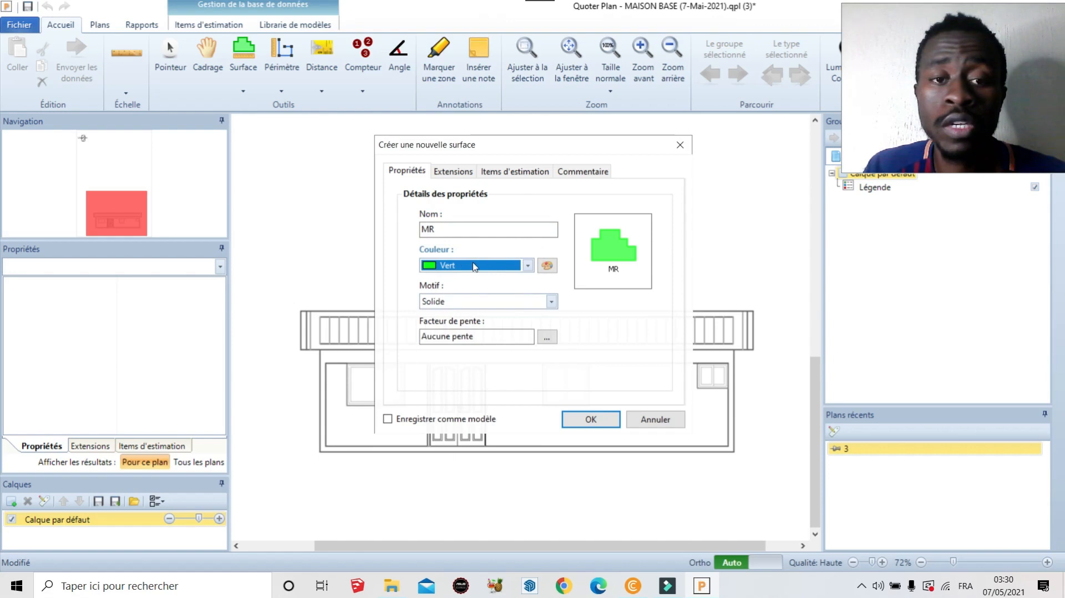
click(591, 420)
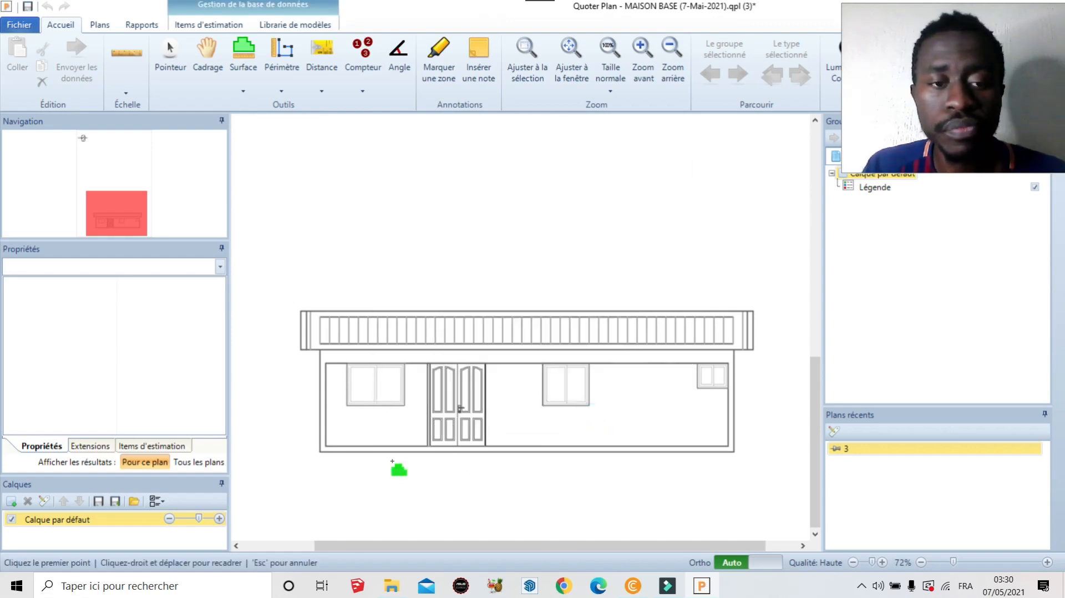
Step: Trace the MR surface around the inner outline of the front wall, a rectangle about 18' 8" wide and 3' 10" high
scroll(382, 450, up, 2)
scroll(317, 377, down, 1)
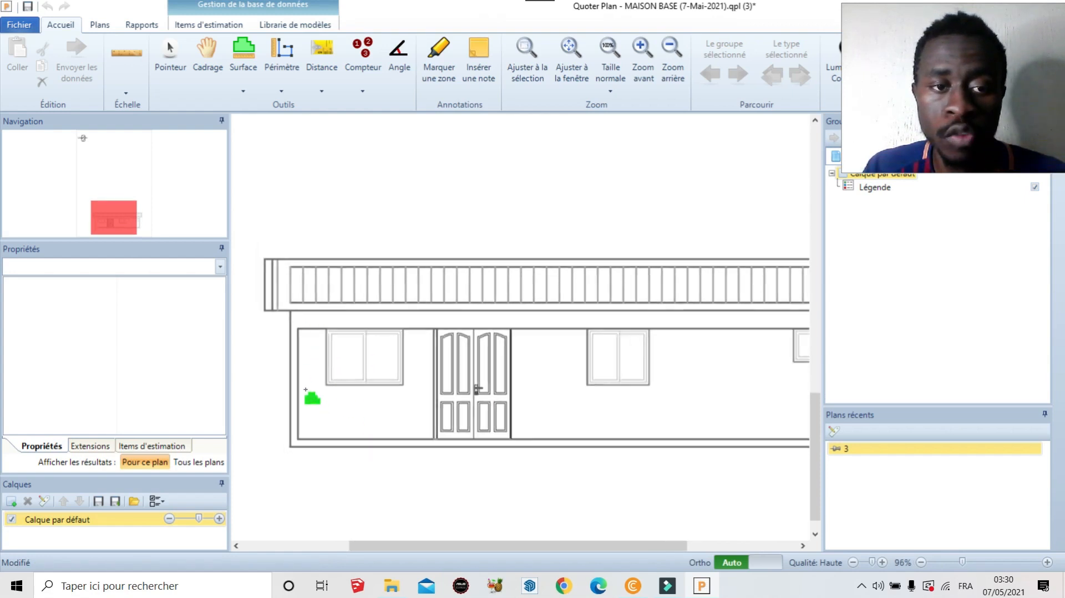
scroll(300, 350, down, 2)
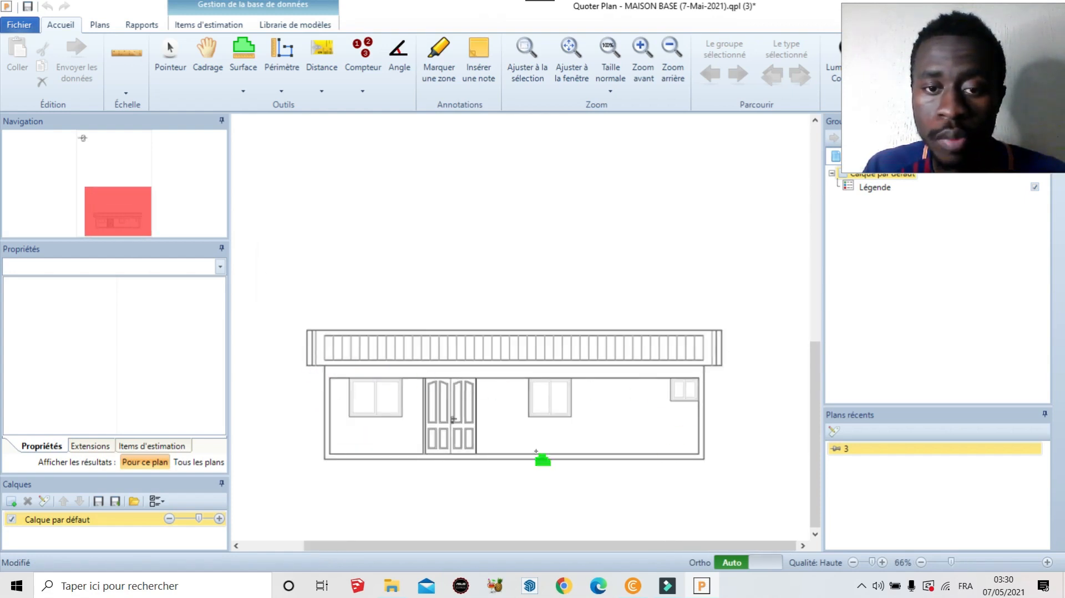
scroll(410, 452, up, 2)
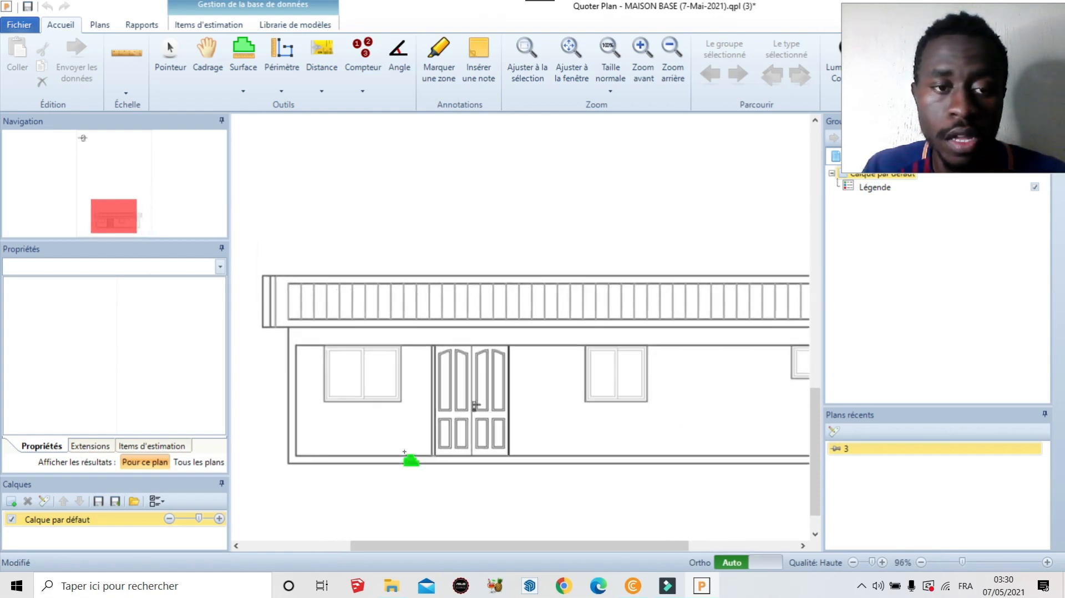
click(297, 344)
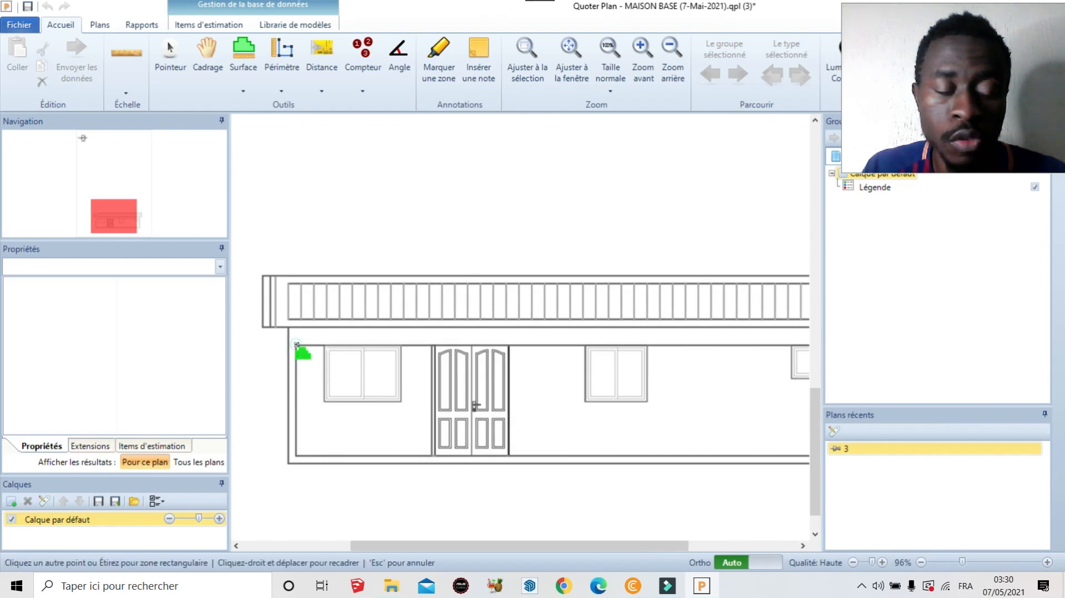
click(297, 456)
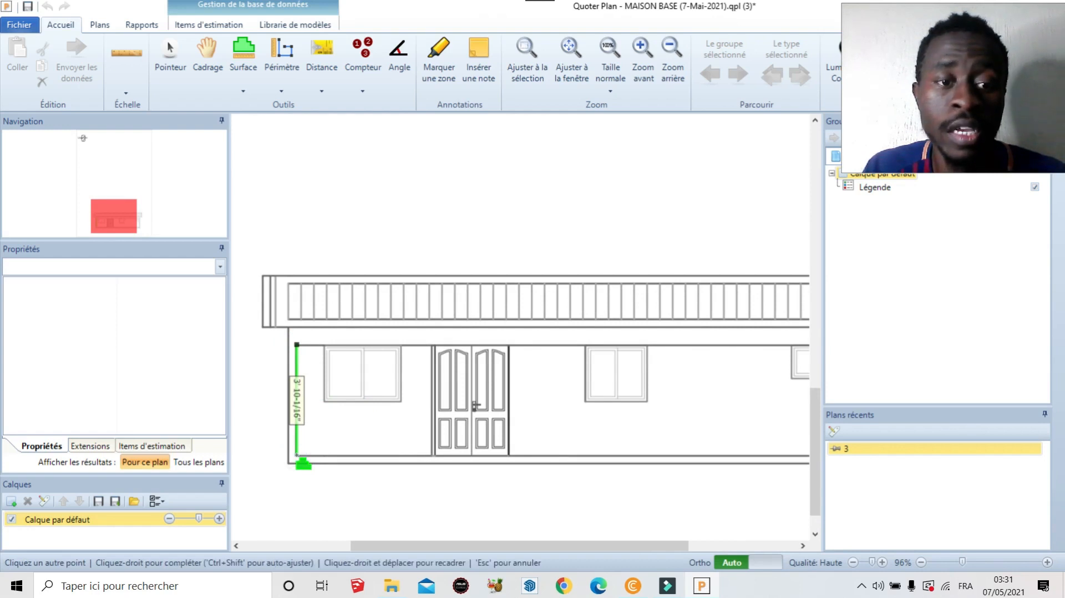
scroll(297, 456, down, 1)
scroll(693, 455, up, 2)
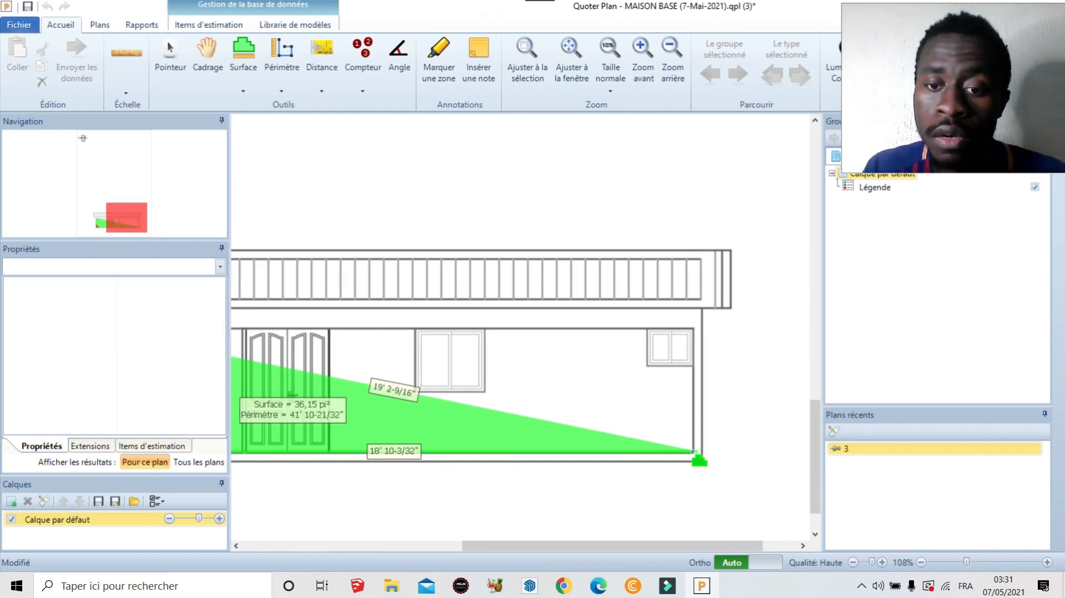
click(692, 453)
scroll(694, 328, down, 2)
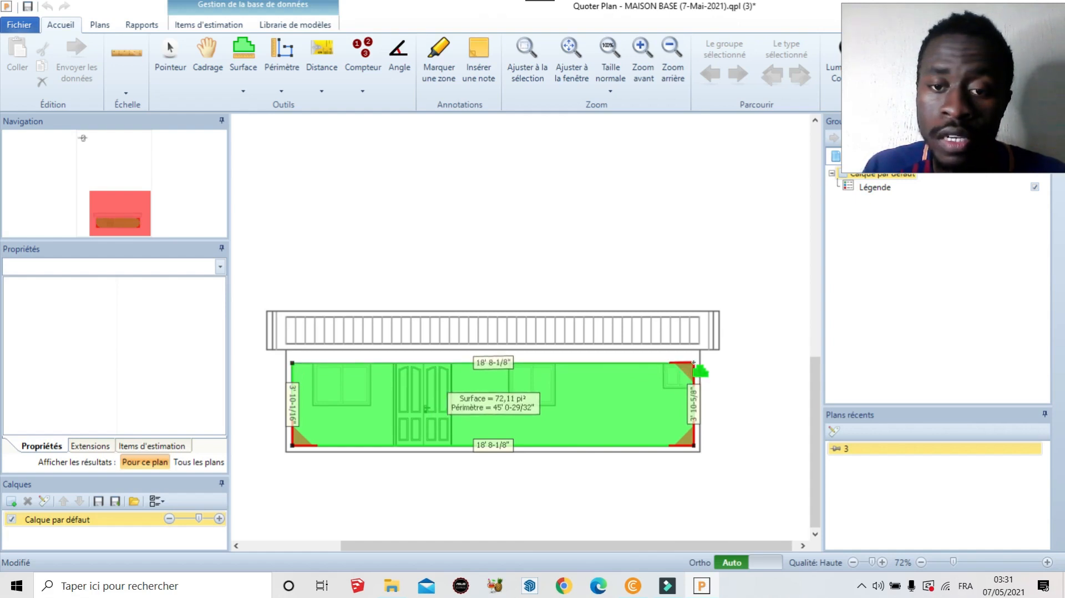
right_click(694, 363)
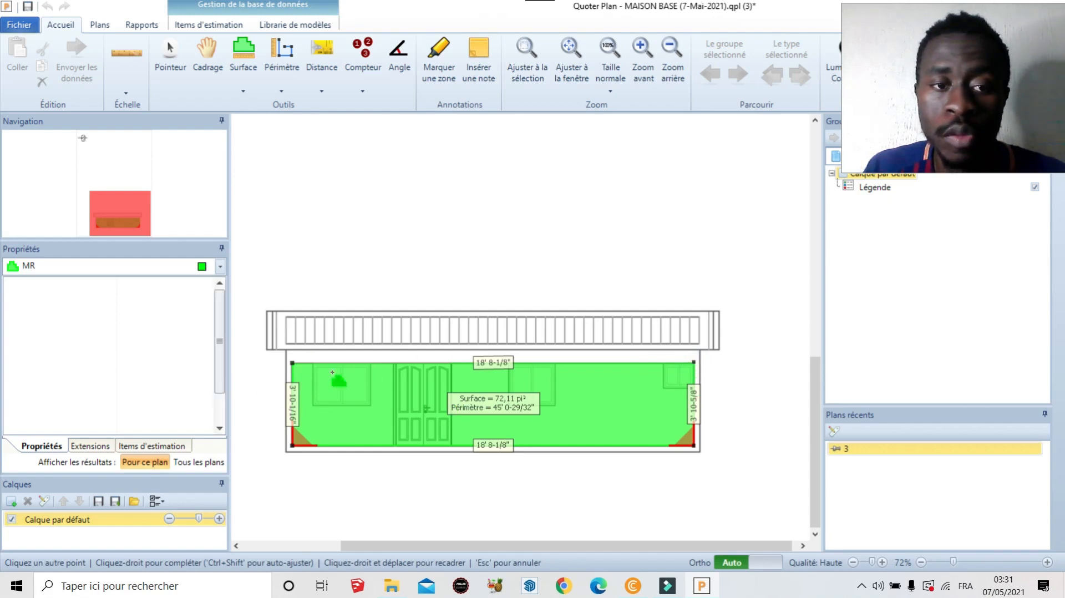
right_click(652, 400)
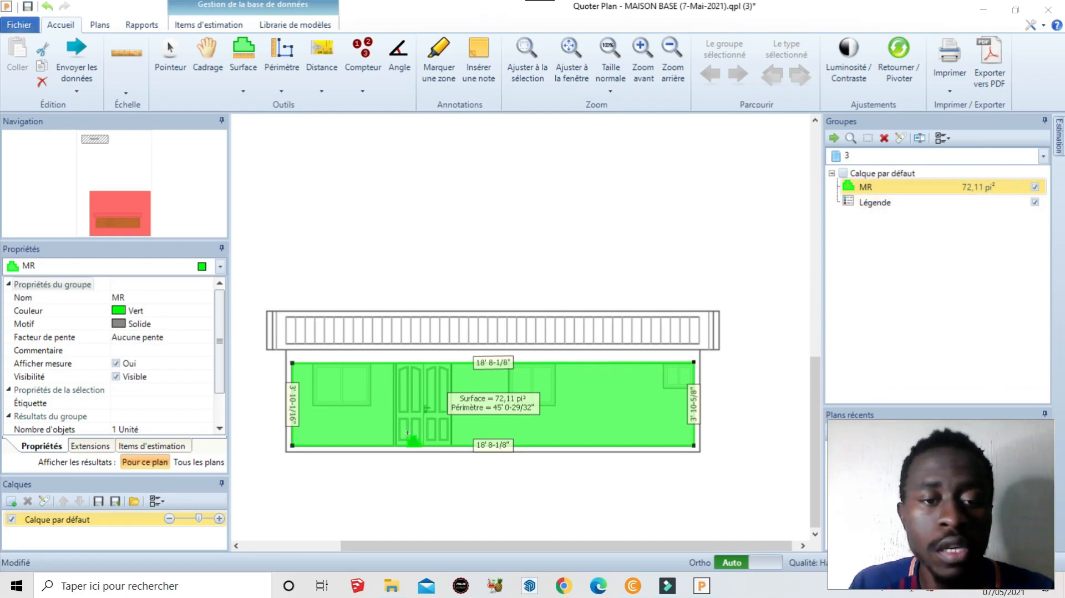
scroll(333, 410, up, 3)
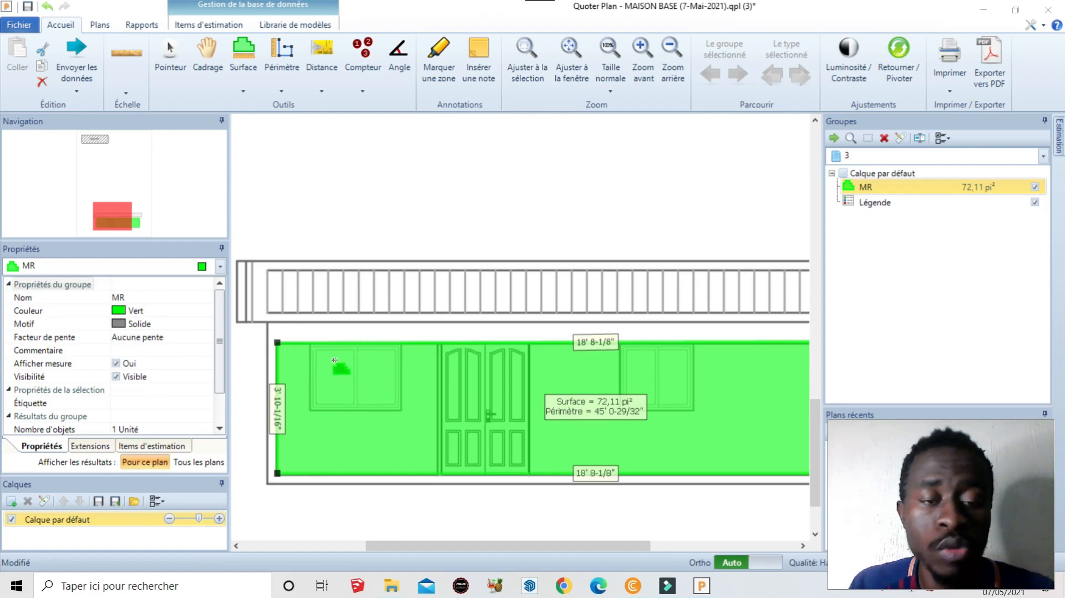
scroll(350, 383, down, 3)
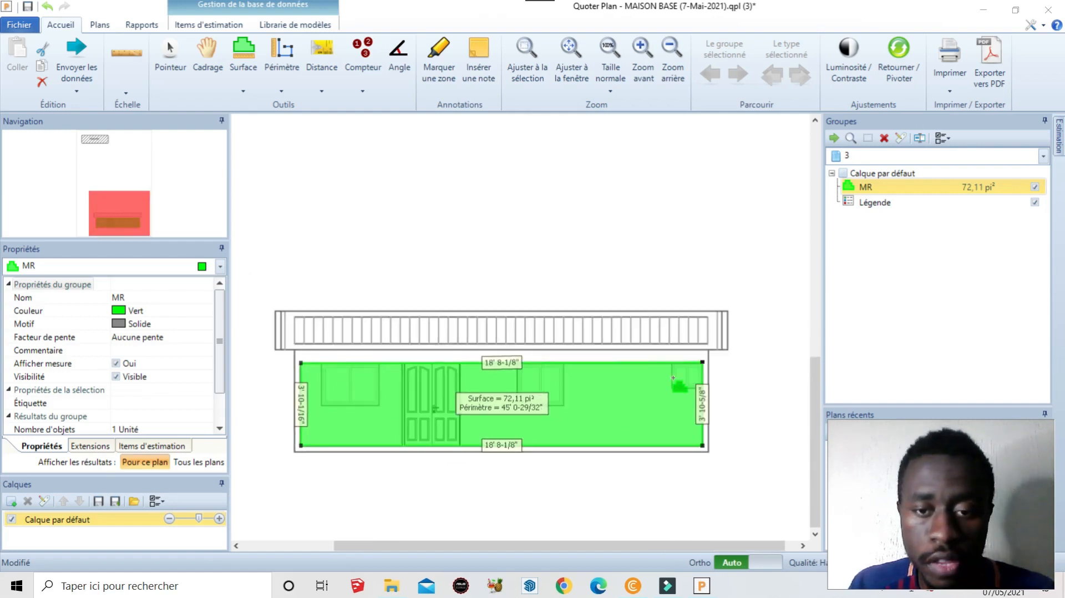
scroll(337, 406, up, 2)
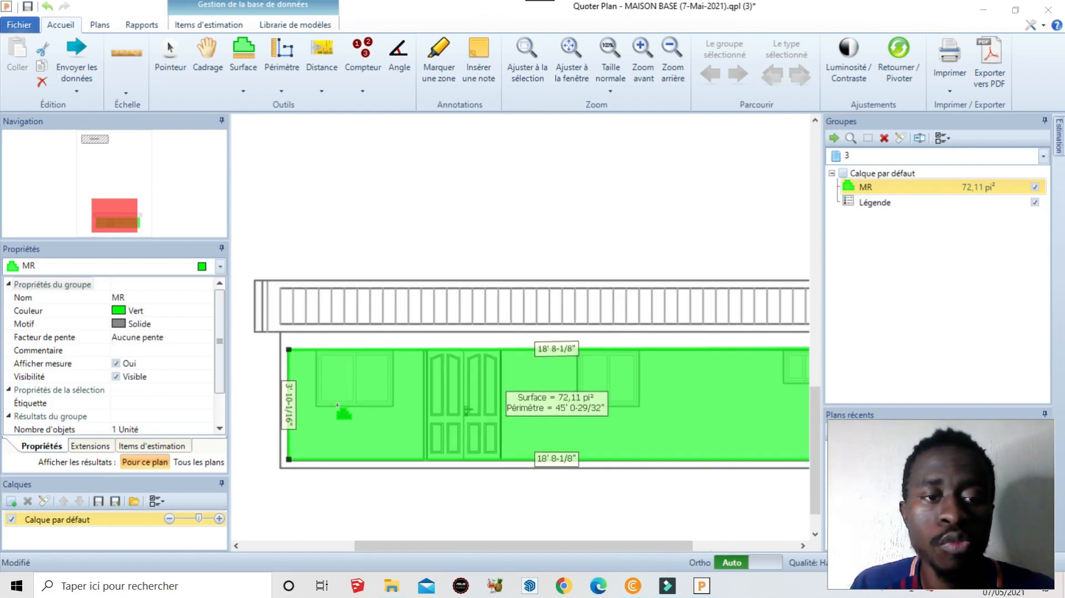
click(422, 218)
right_click(422, 218)
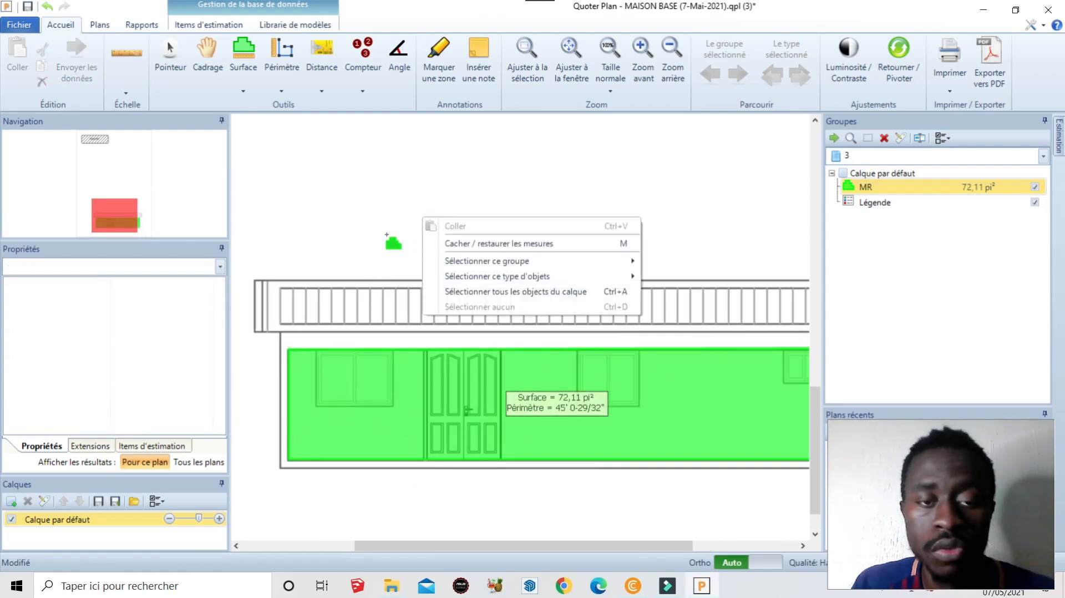
click(388, 238)
Step: Create a deduction in the MR surface around the window left of the door, about 2' 9" wide and 2' 0" high
right_click(357, 378)
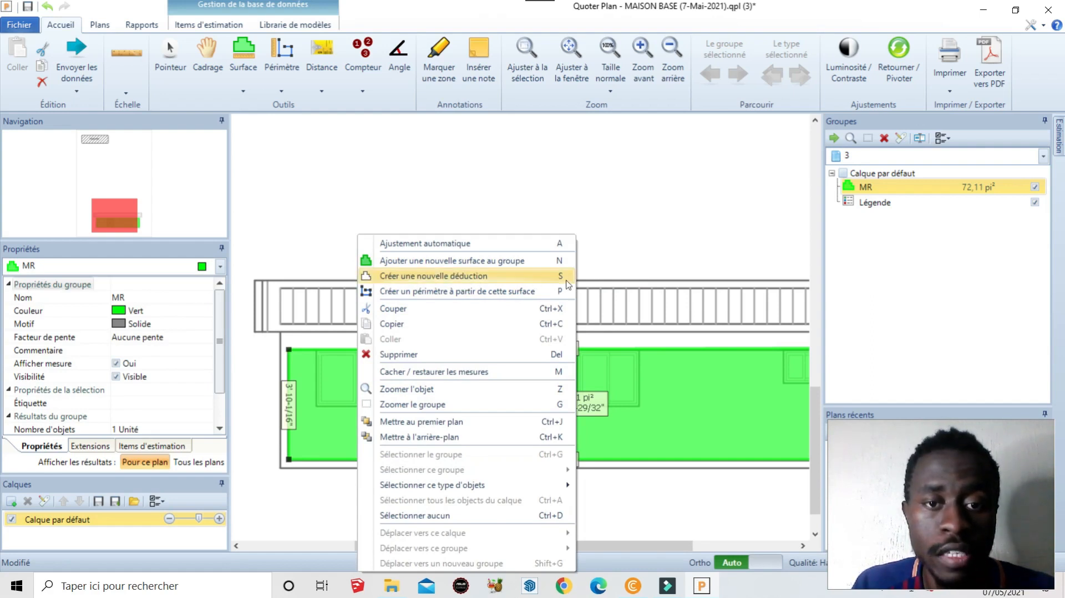
click(510, 276)
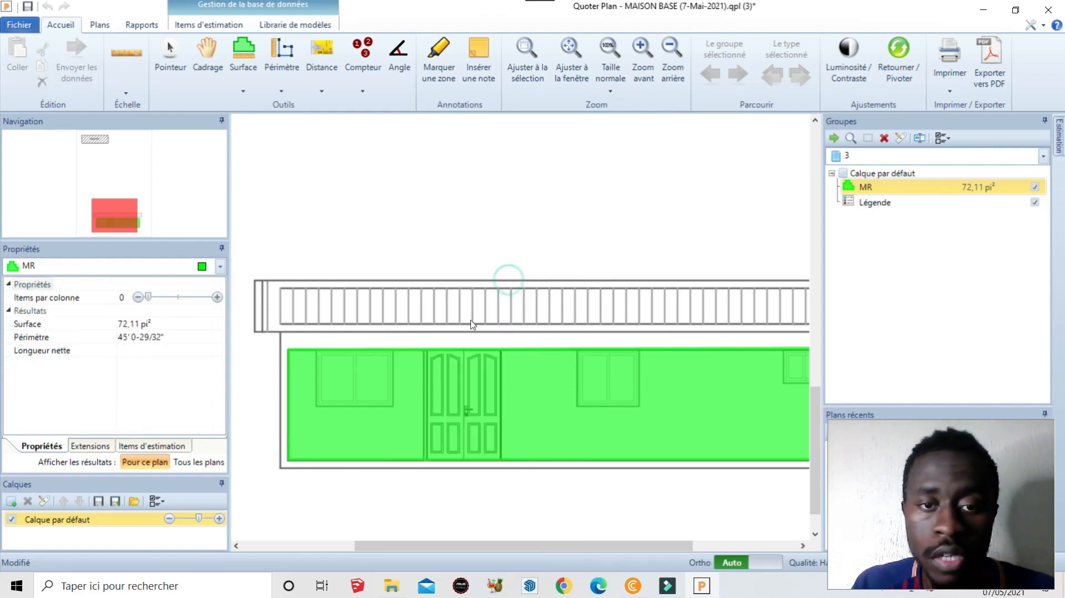
scroll(333, 424, up, 2)
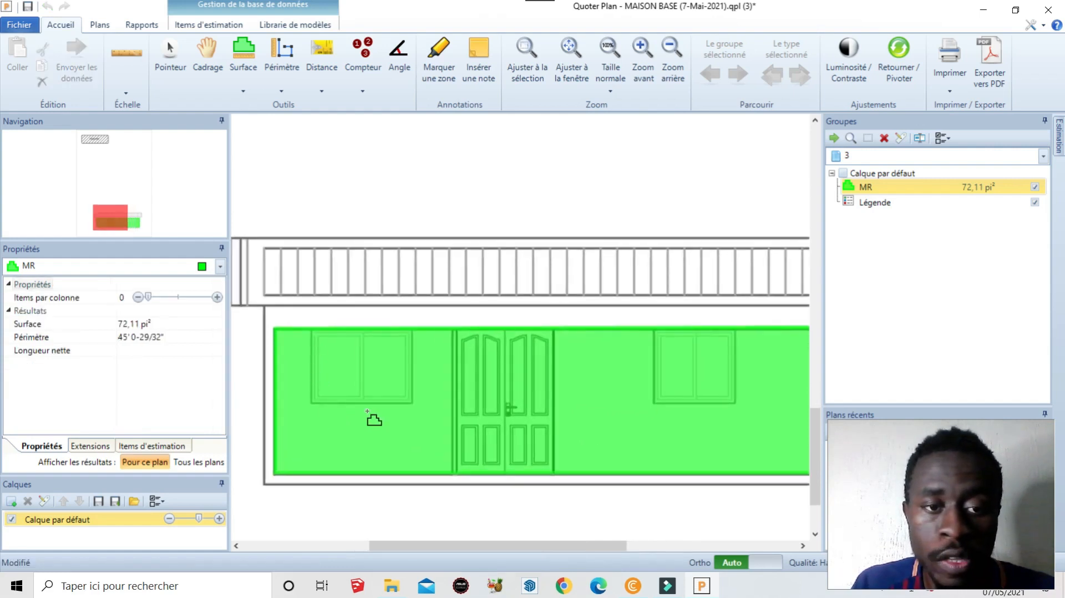
scroll(374, 418, down, 2)
scroll(399, 423, up, 2)
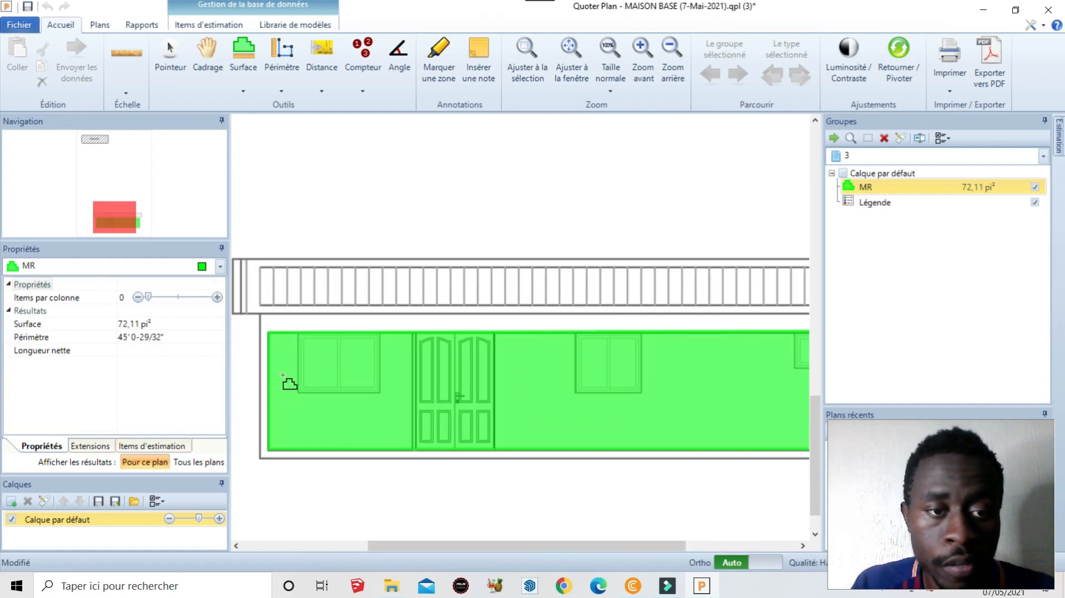
click(298, 332)
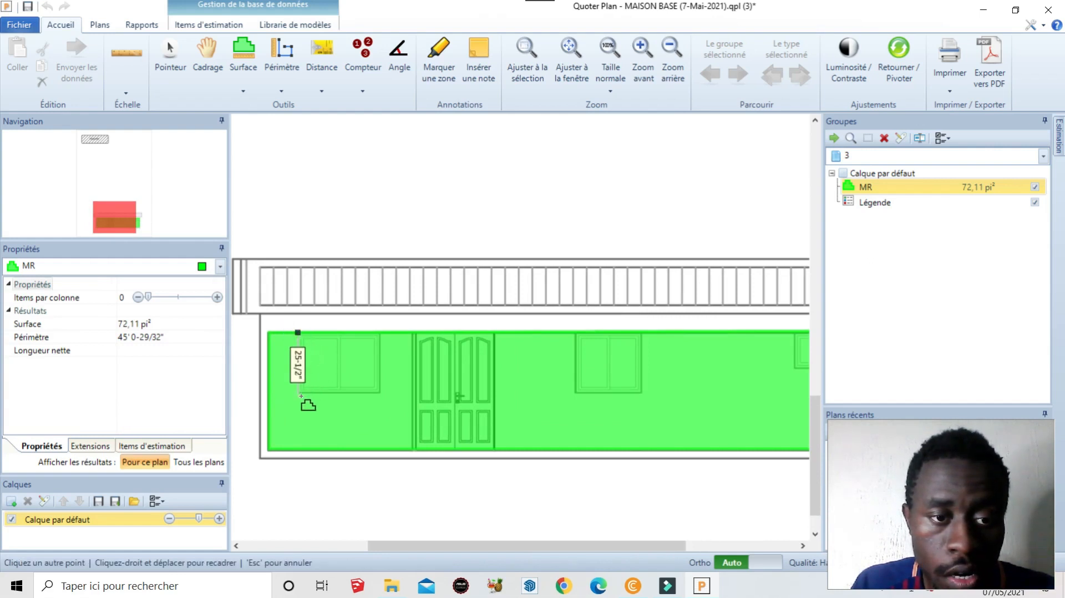
scroll(300, 396, up, 3)
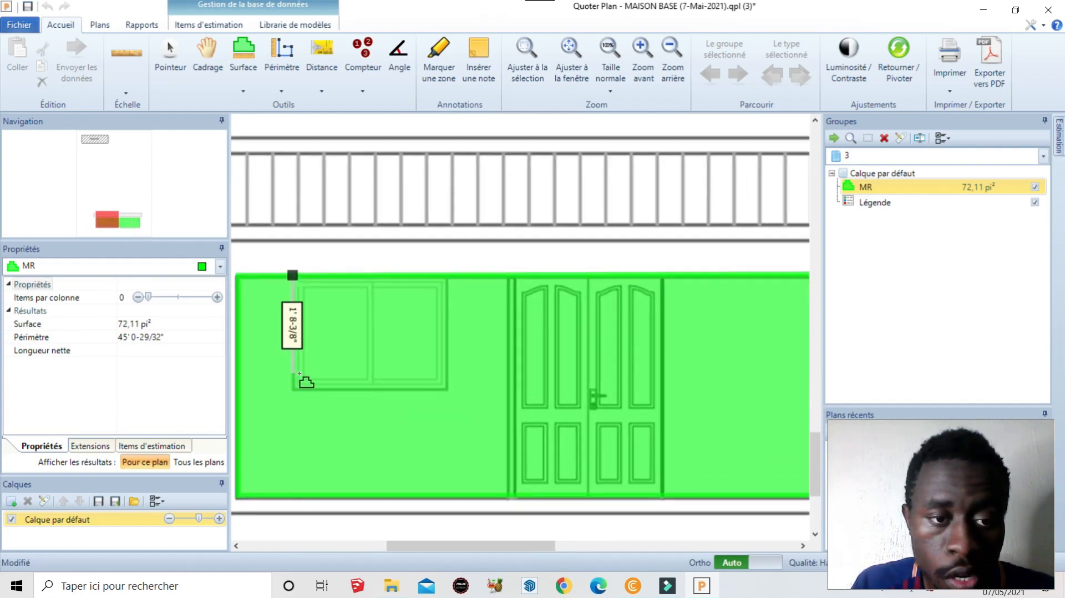
click(293, 390)
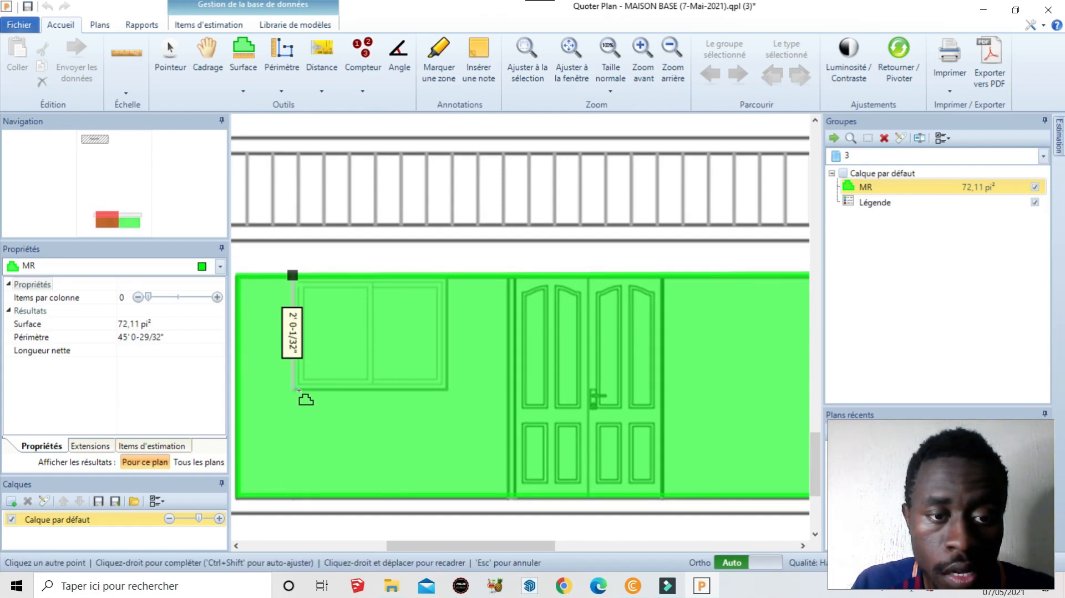
click(448, 391)
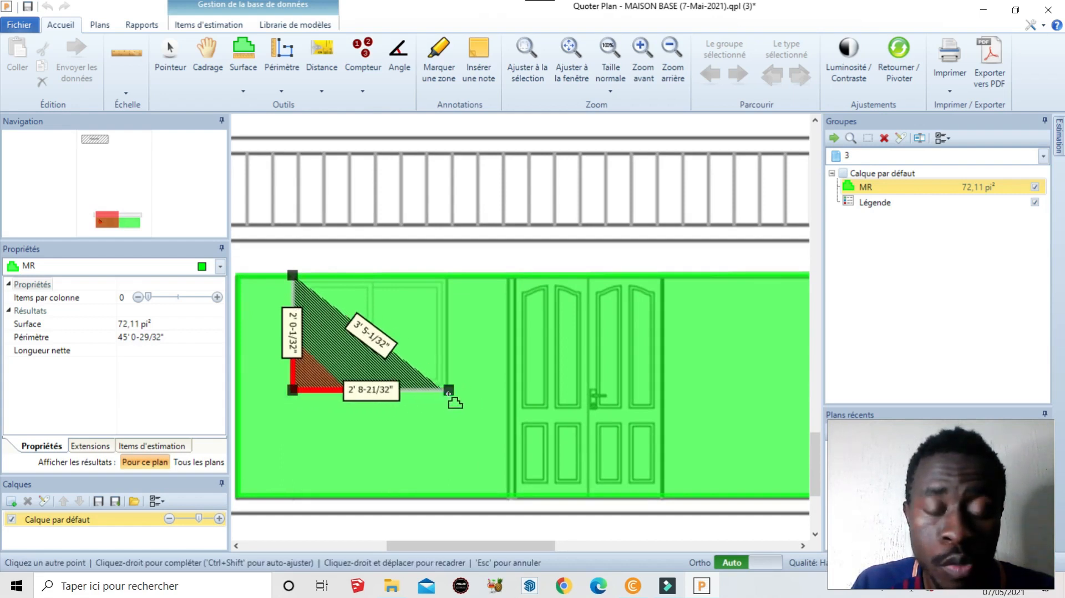
click(443, 279)
right_click(444, 282)
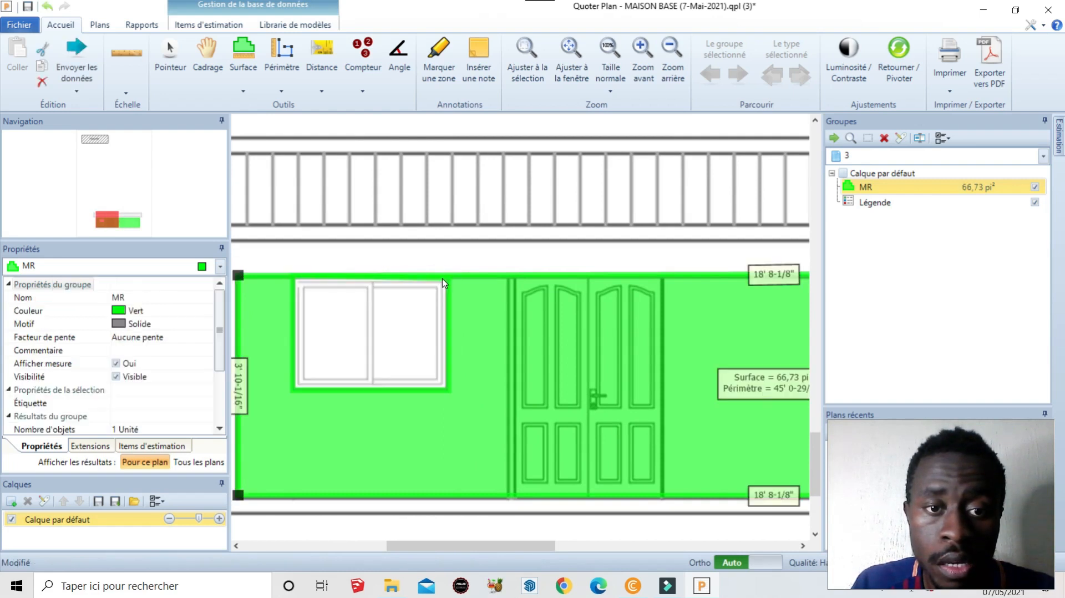
scroll(425, 321, down, 3)
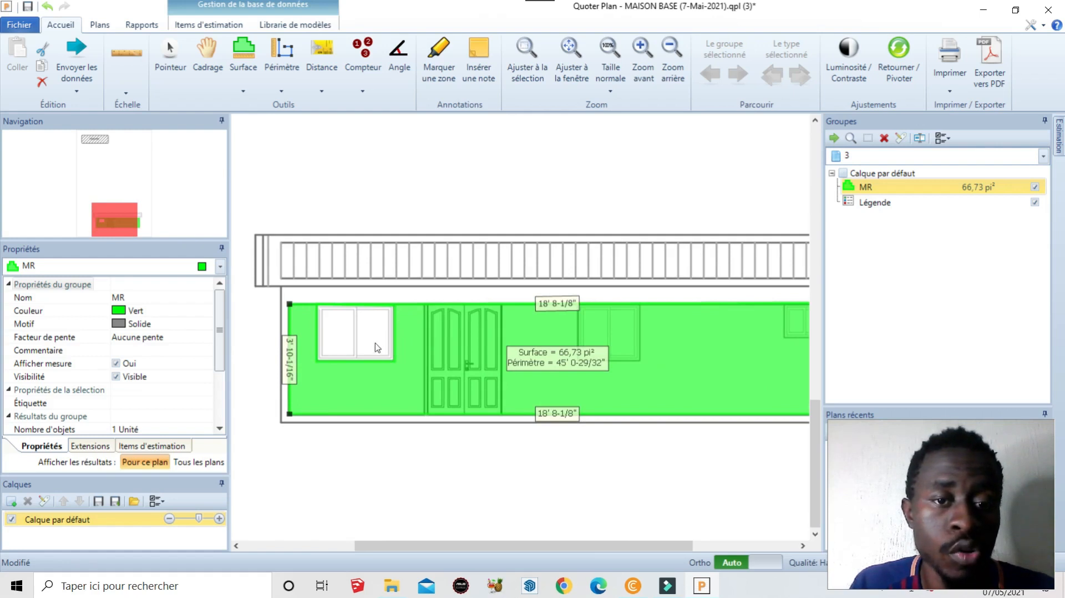
right_click(394, 164)
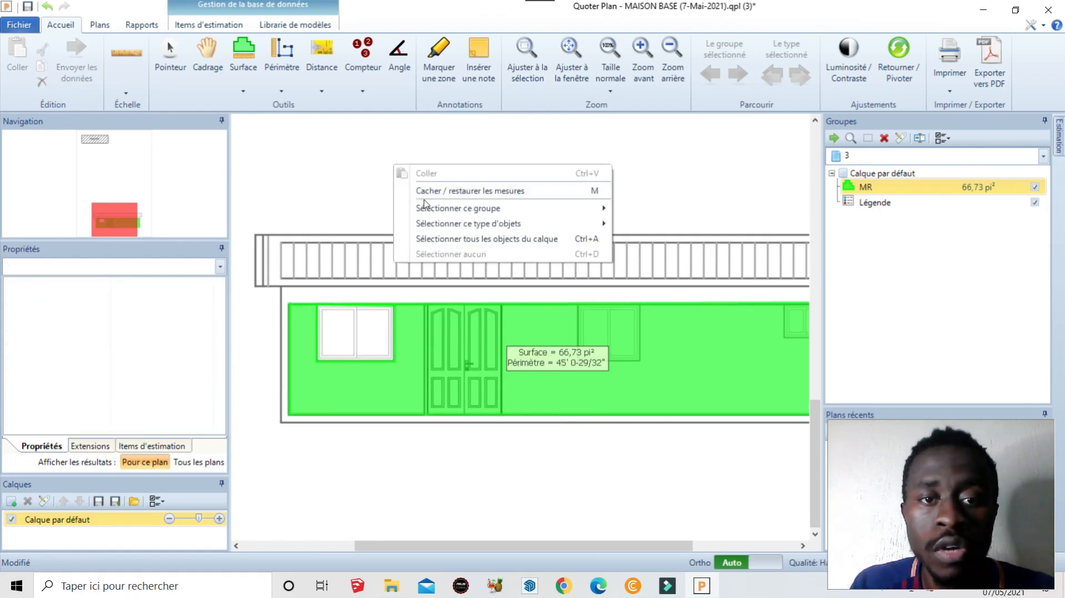
click(646, 198)
right_click(481, 192)
click(562, 266)
Step: Deduct the double door from the MR surface with a full-height rectangle about 2' 9-1/2" wide and 3' 10" high
right_click(641, 336)
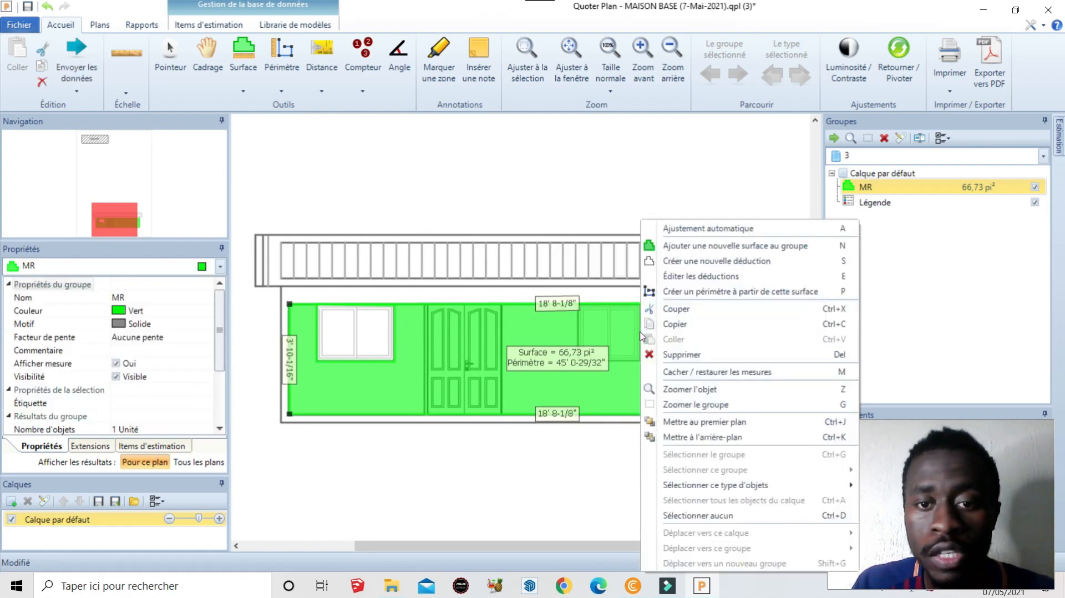
click(707, 263)
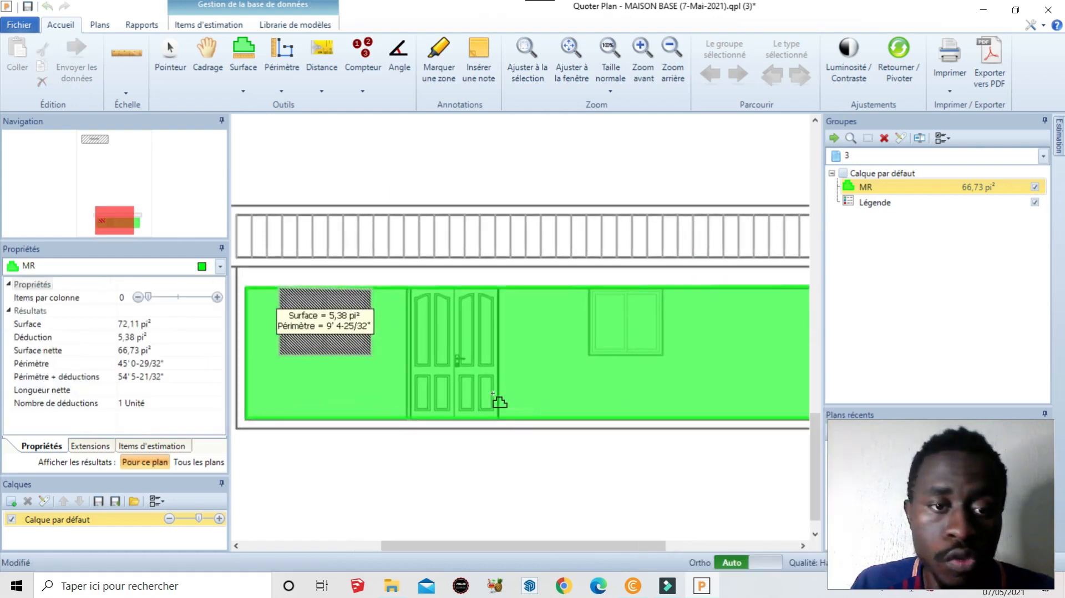
click(406, 288)
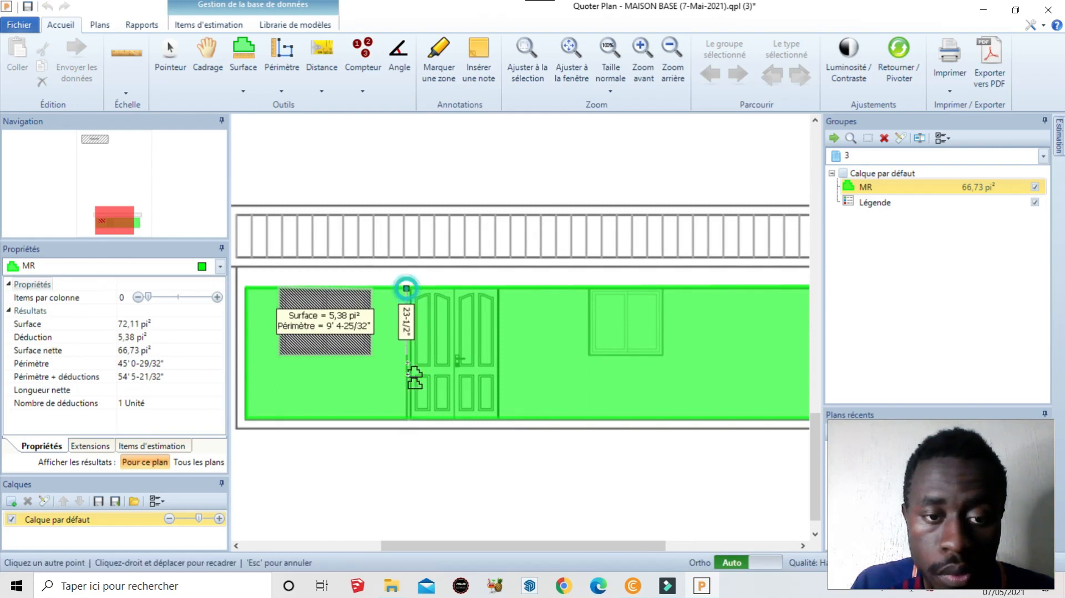
click(407, 419)
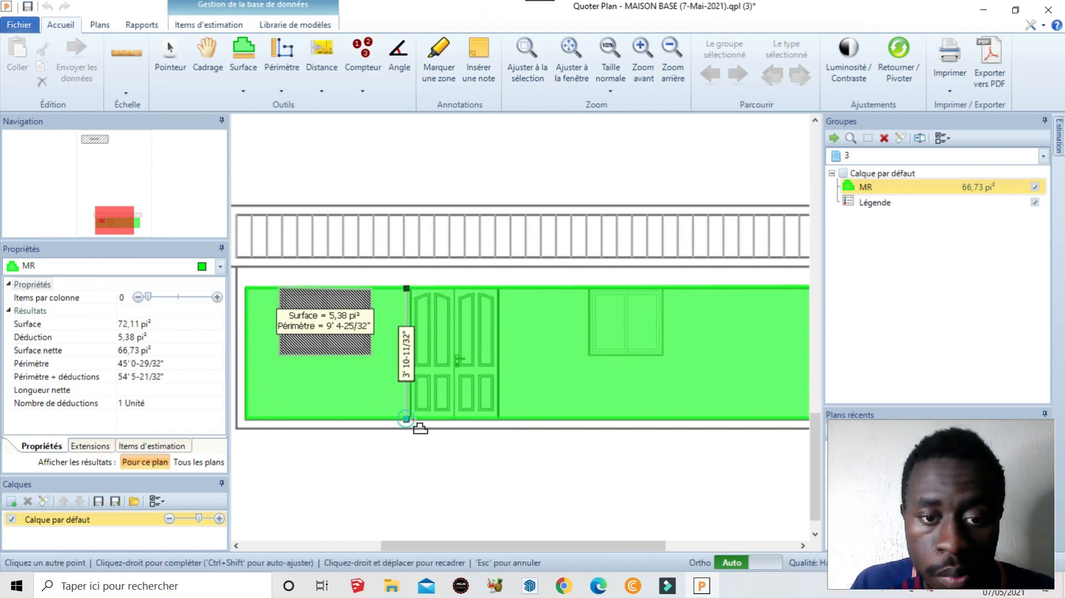
click(501, 419)
click(501, 289)
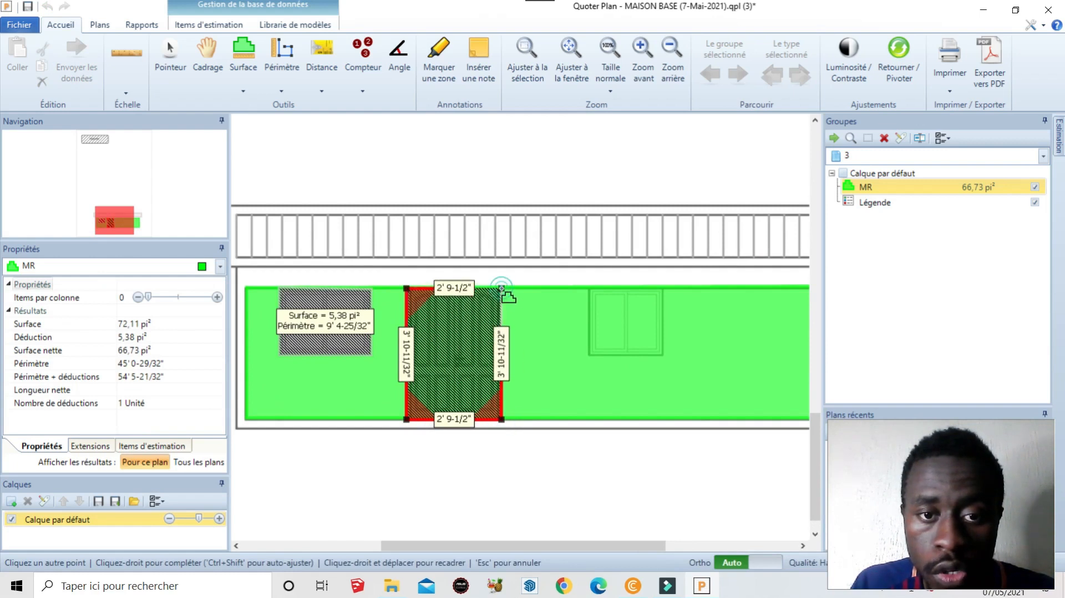
right_click(501, 288)
scroll(370, 344, down, 3)
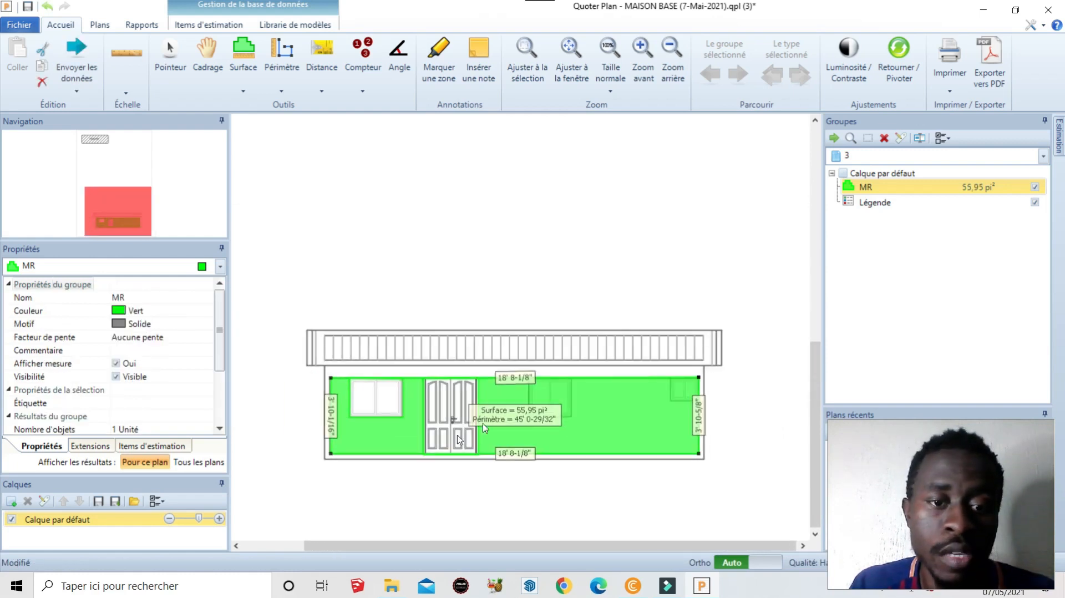
Step: Deduct the window just right of the door from the MR surface, about 2' 2" wide and 1' 11" high
scroll(536, 452, up, 3)
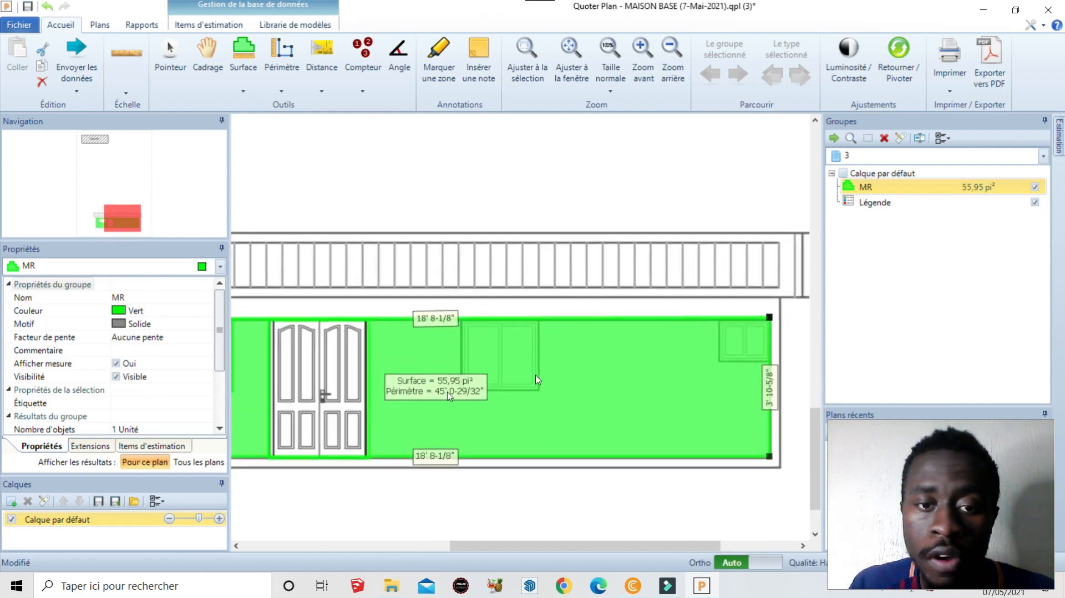
scroll(449, 395, up, 1)
right_click(495, 333)
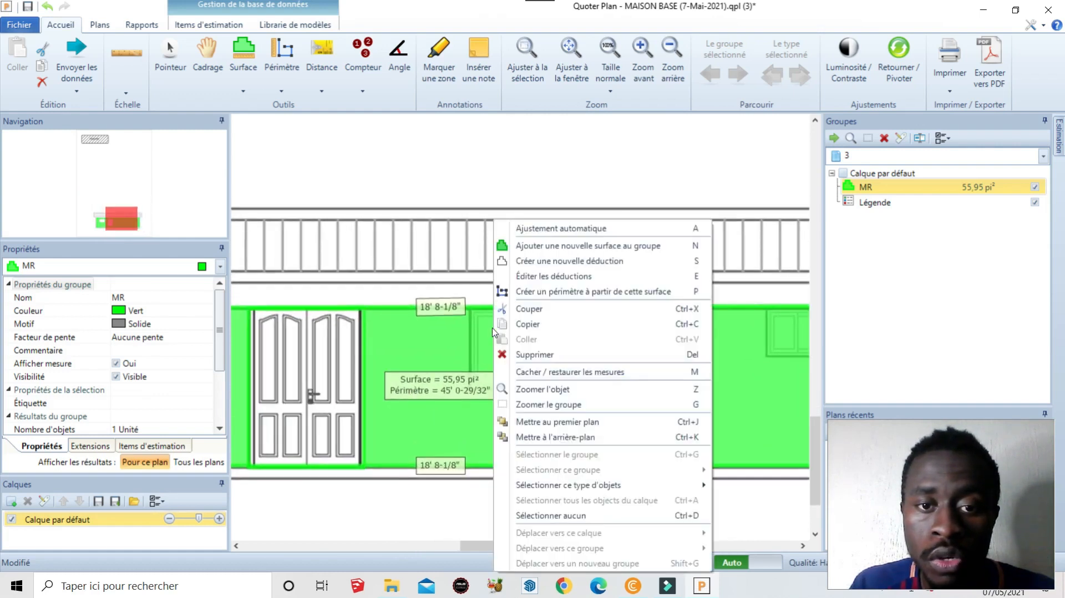
click(502, 264)
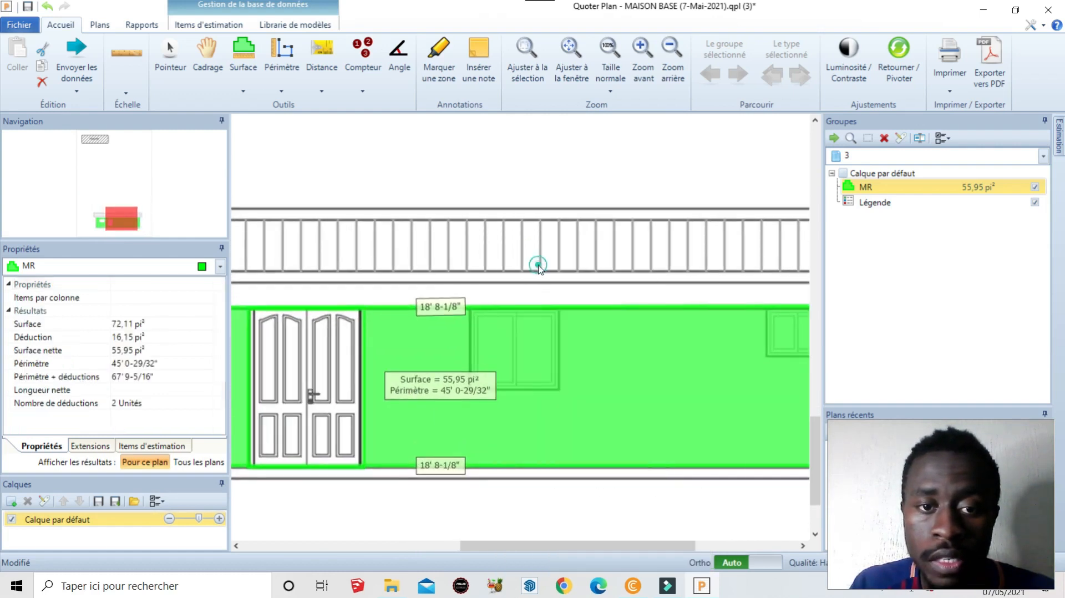
click(470, 309)
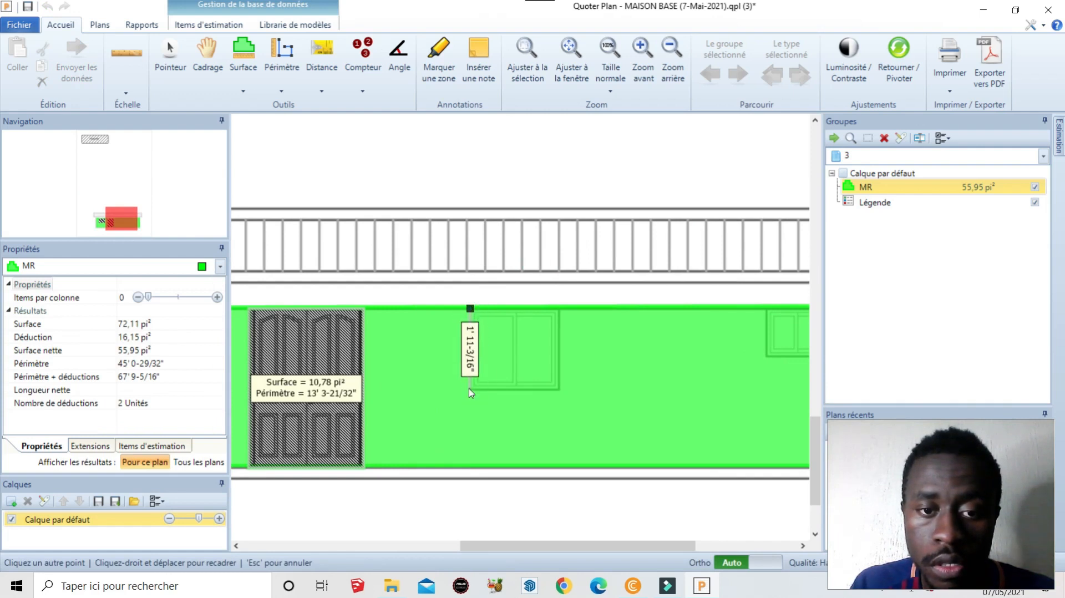
click(469, 388)
click(559, 388)
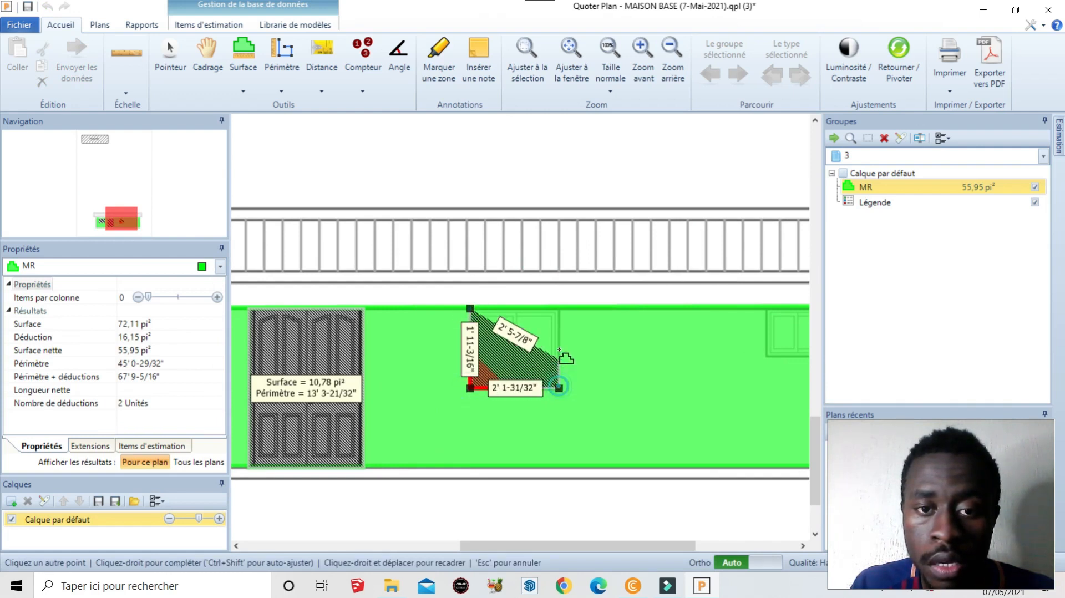
click(562, 310)
right_click(562, 309)
scroll(449, 387, down, 3)
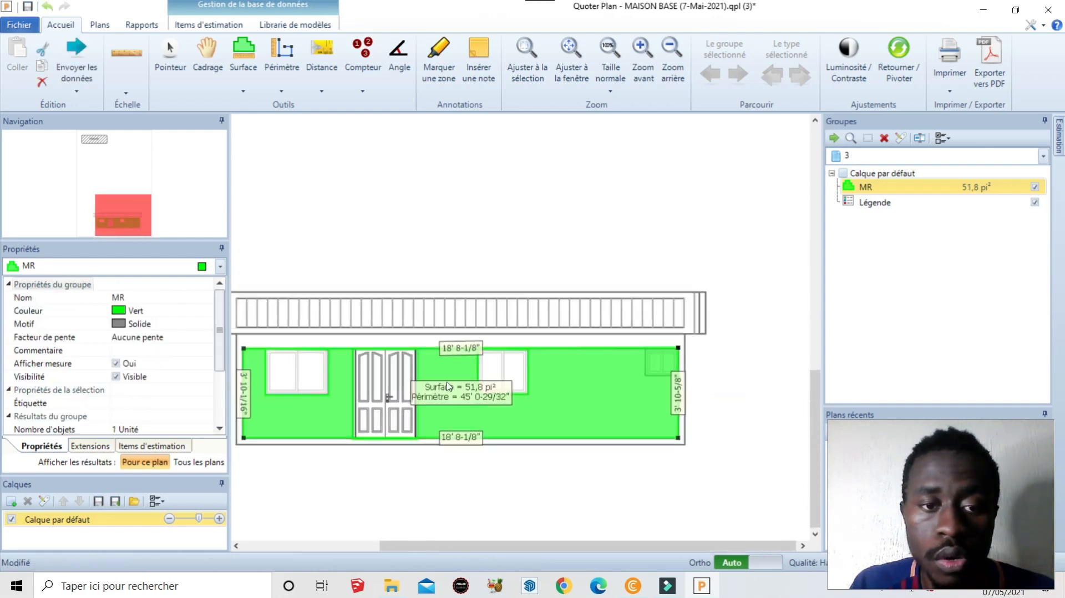
Step: Deduct the small window at the wall's far right end from the MR surface, about 1' 4" wide and 14" high
scroll(696, 388, up, 3)
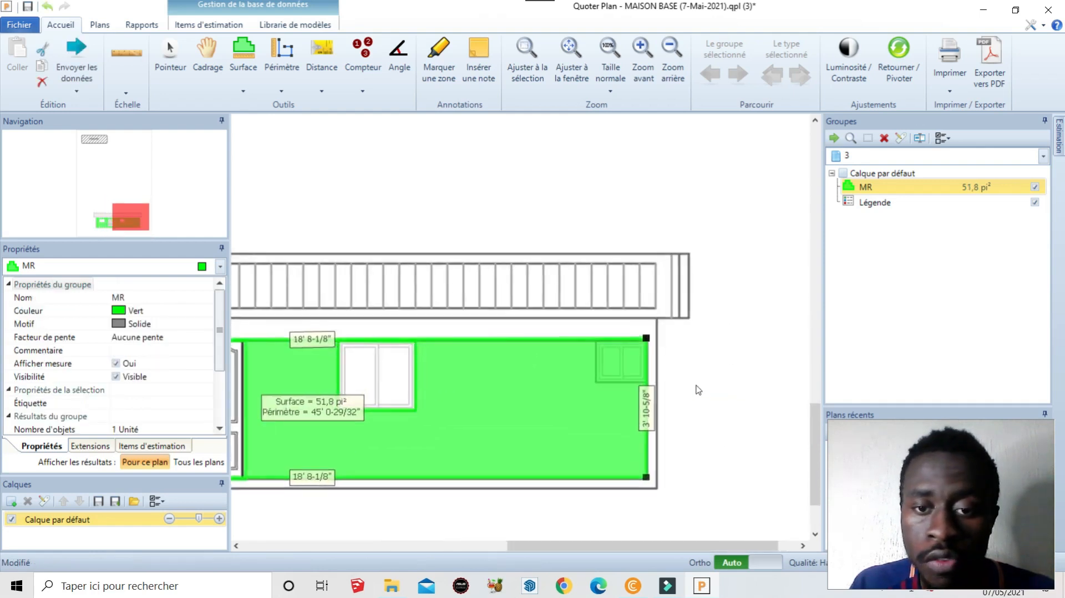
right_click(544, 340)
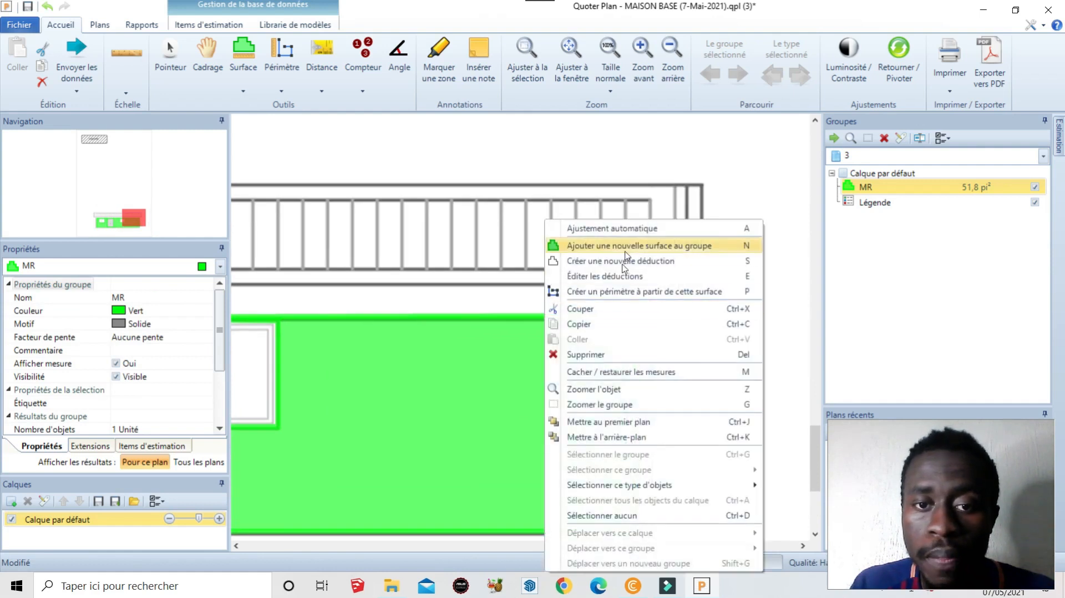
click(638, 261)
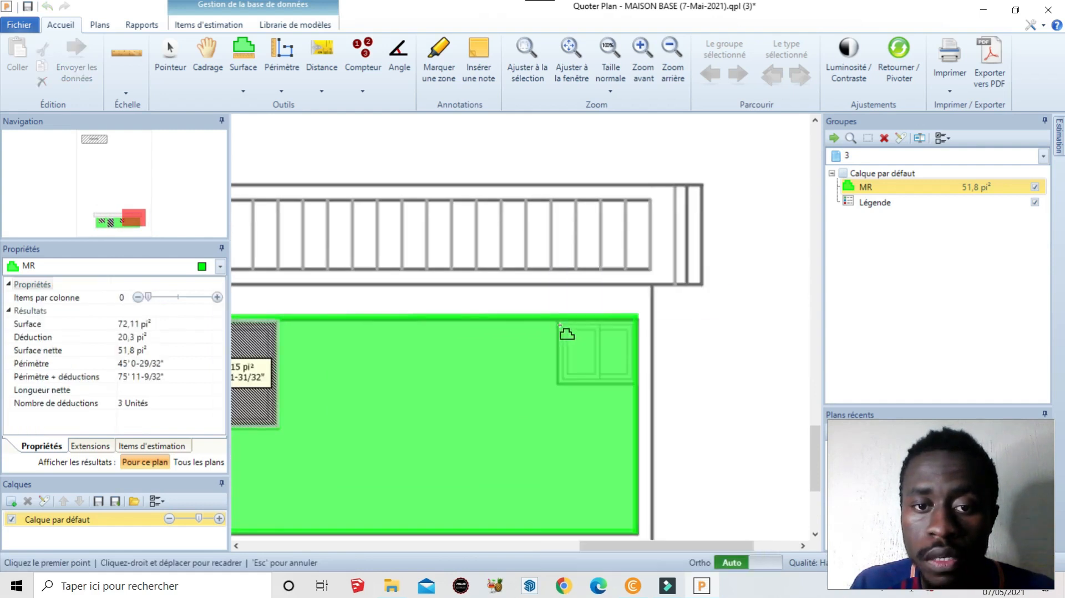
click(558, 321)
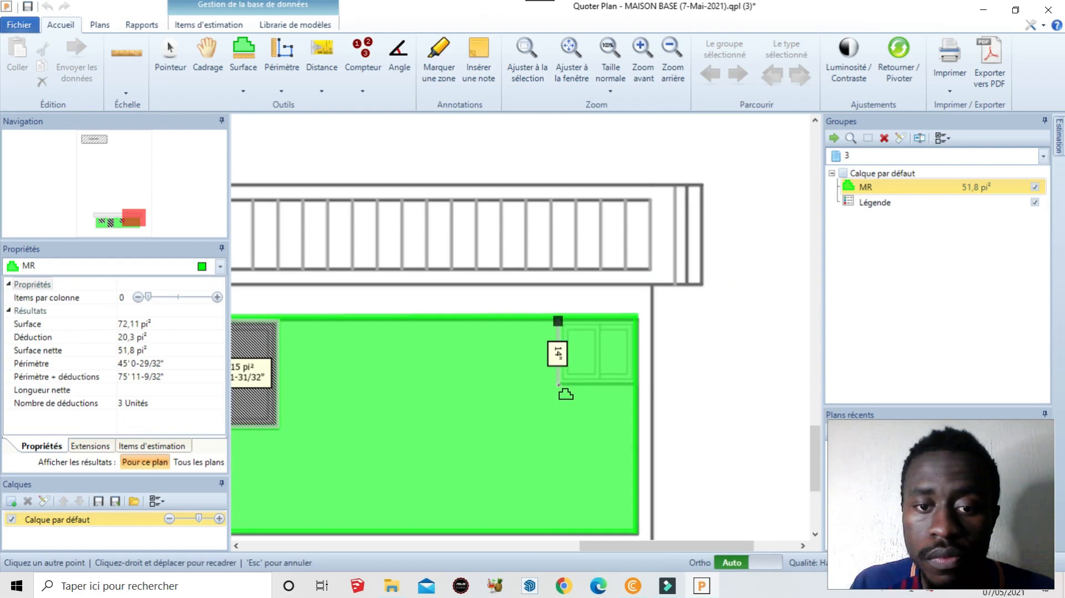
click(558, 385)
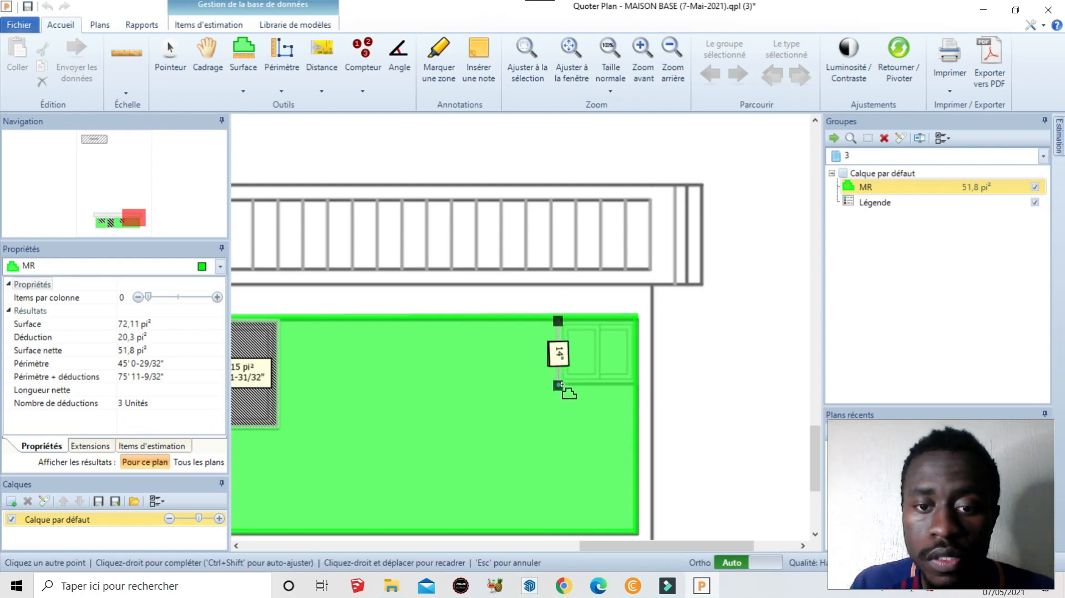
click(630, 384)
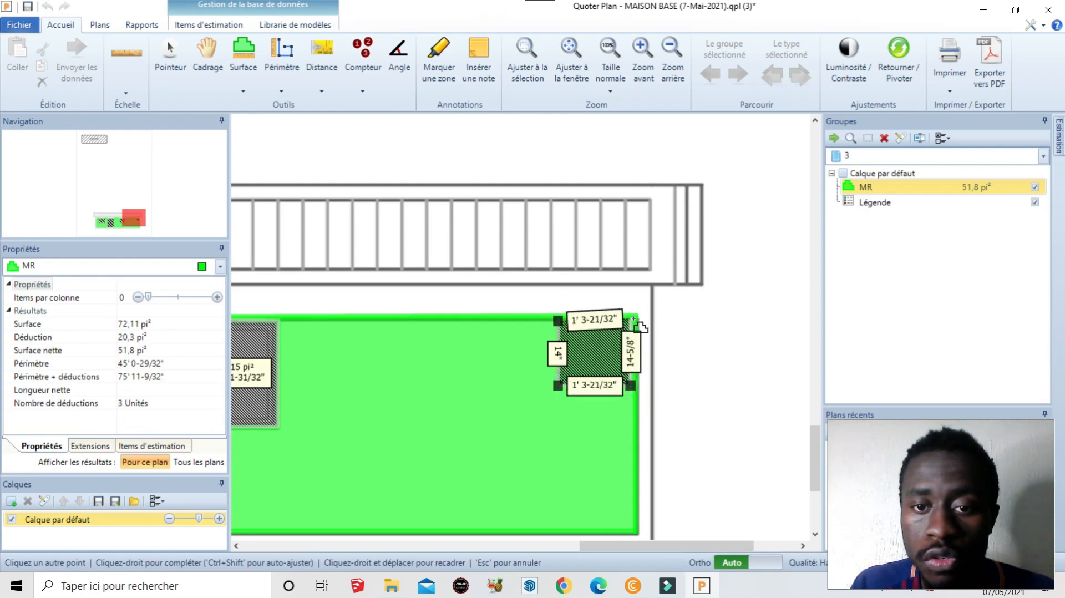
click(634, 320)
right_click(634, 320)
scroll(688, 355, down, 3)
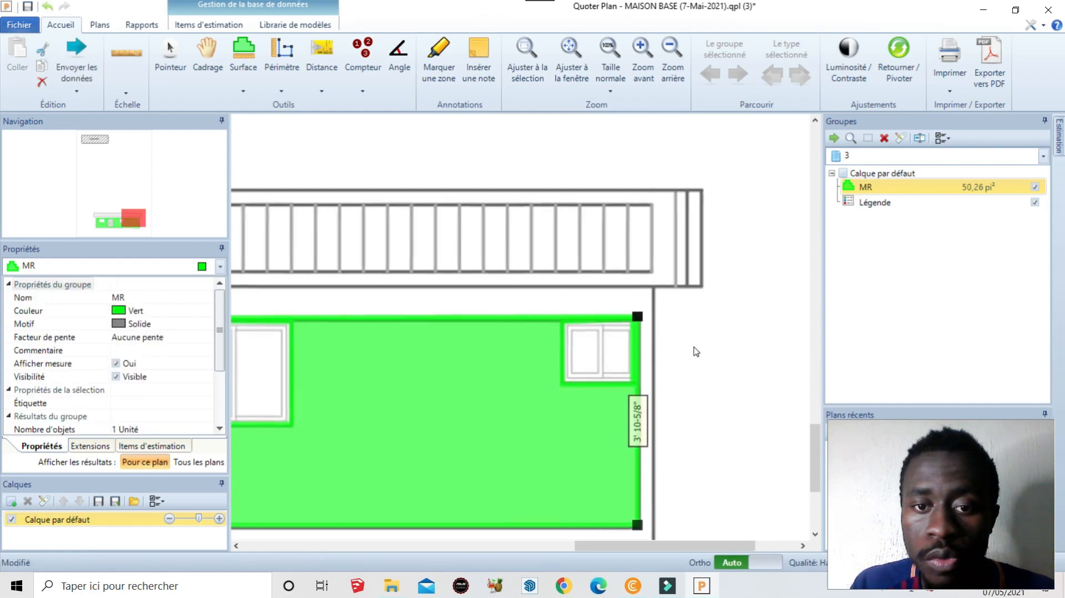
scroll(646, 357, up, 3)
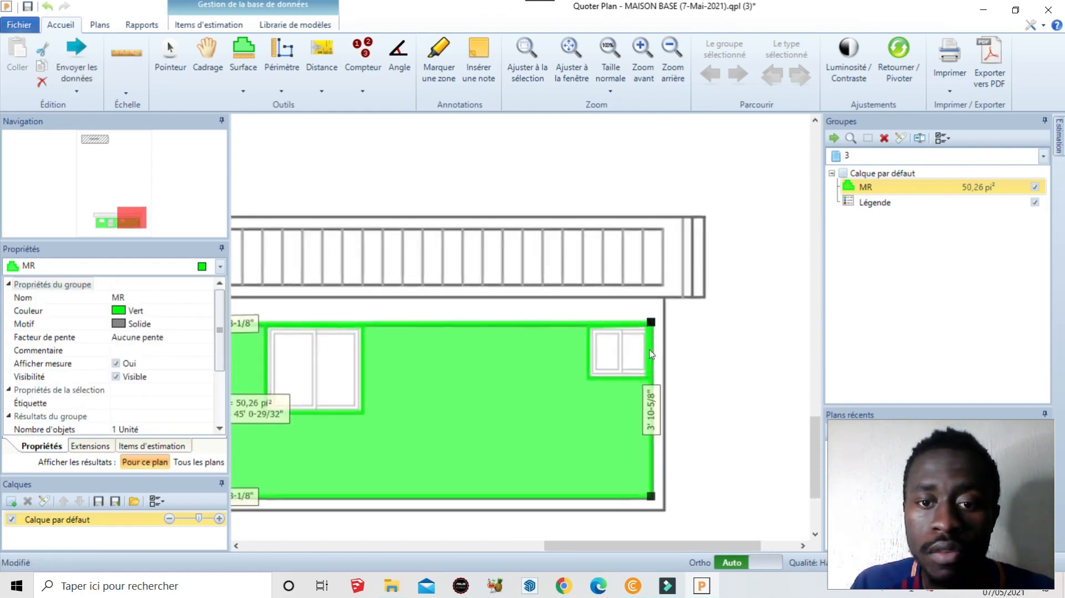
Step: Examine the MR surface on the MAISON BASE elevation, checking that all door and window openings are deducted
scroll(628, 360, up, 1)
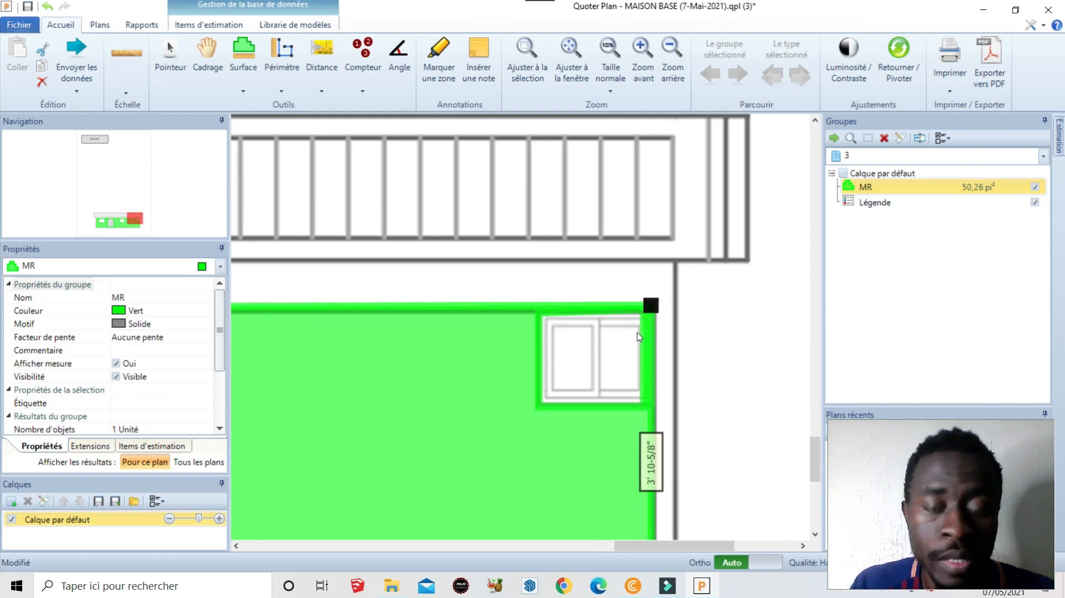
scroll(654, 328, down, 2)
scroll(672, 342, down, 1)
scroll(332, 305, up, 1)
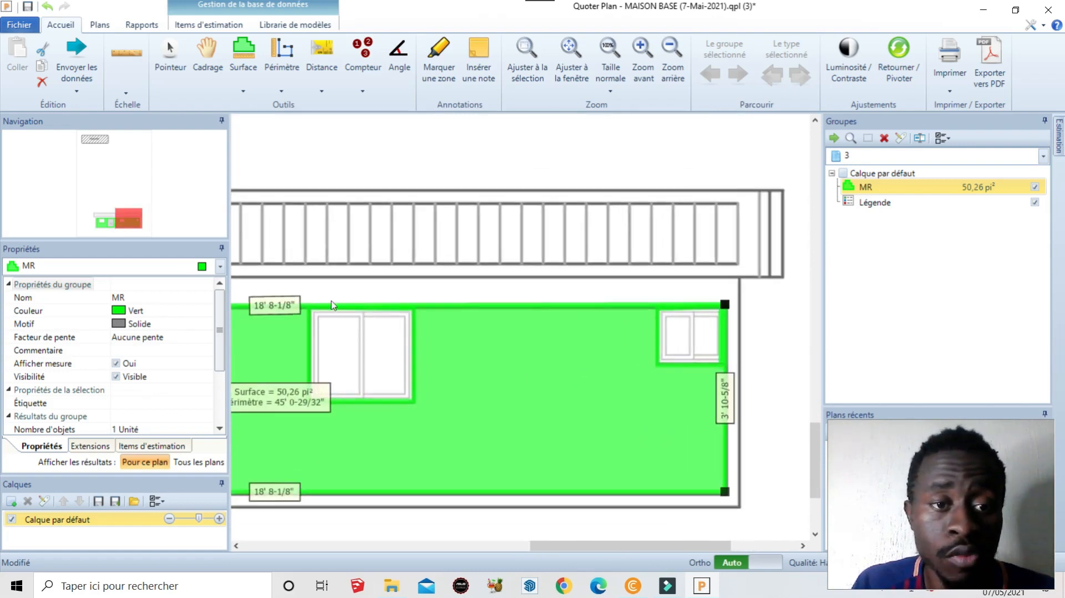
scroll(514, 372, down, 4)
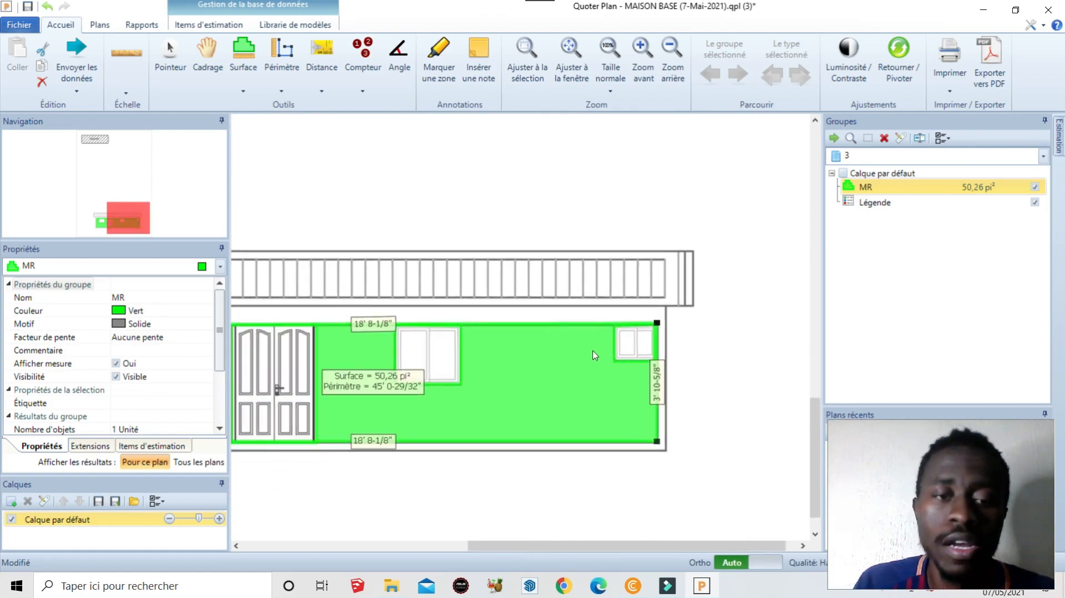
scroll(559, 460, up, 1)
scroll(559, 459, down, 1)
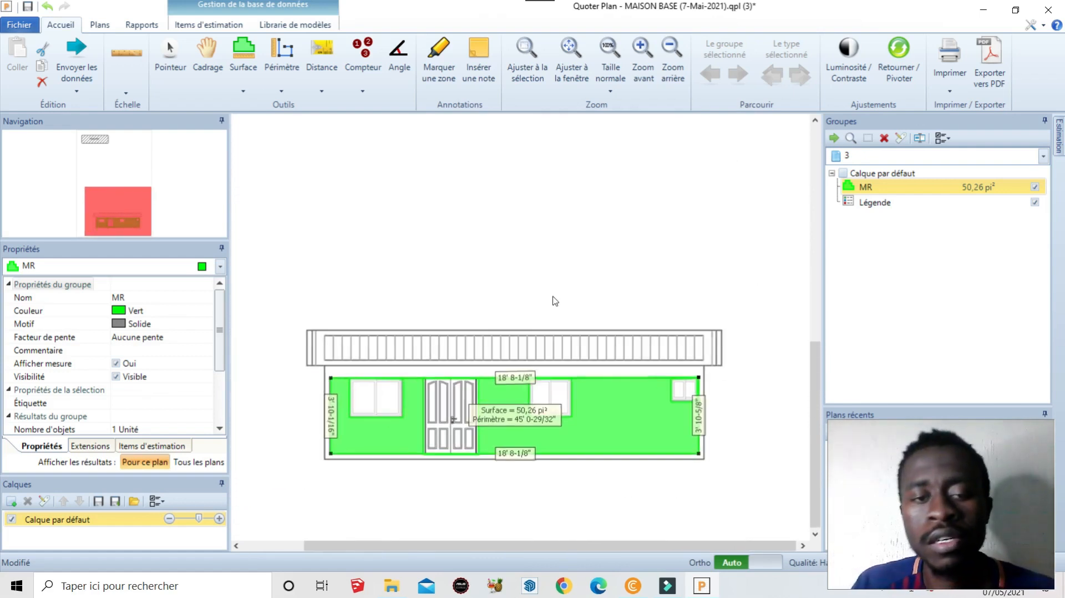
scroll(566, 455, up, 1)
scroll(566, 454, up, 1)
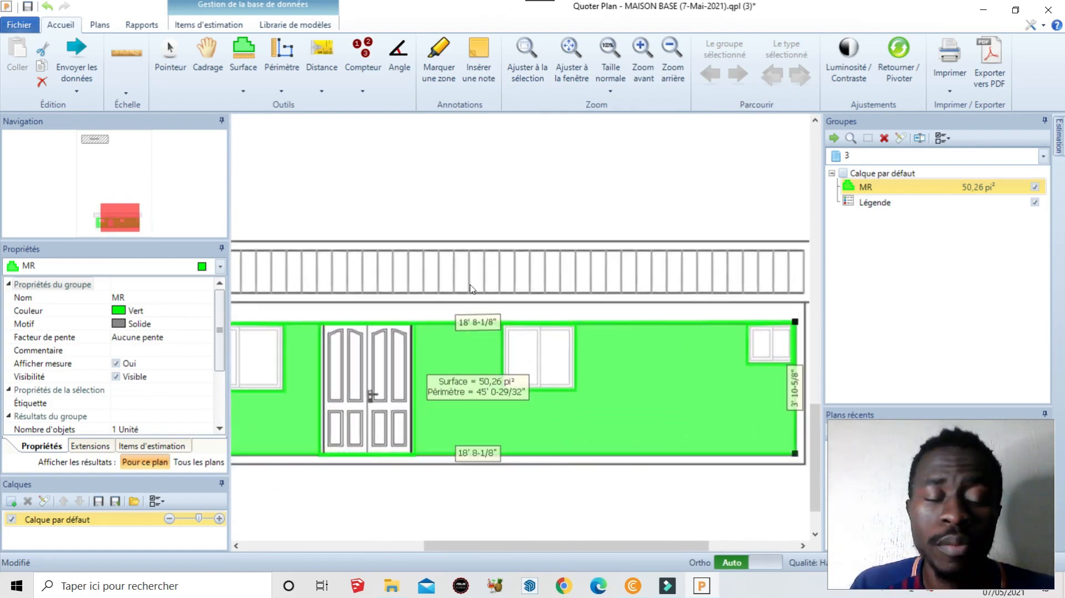
scroll(549, 452, down, 2)
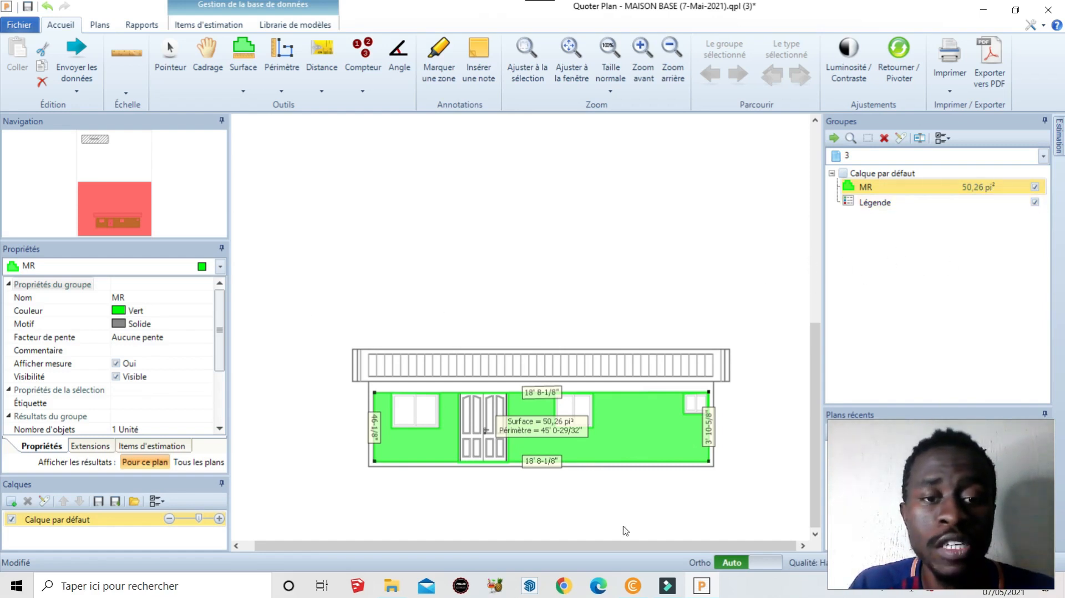
drag(146, 120, 114, 174)
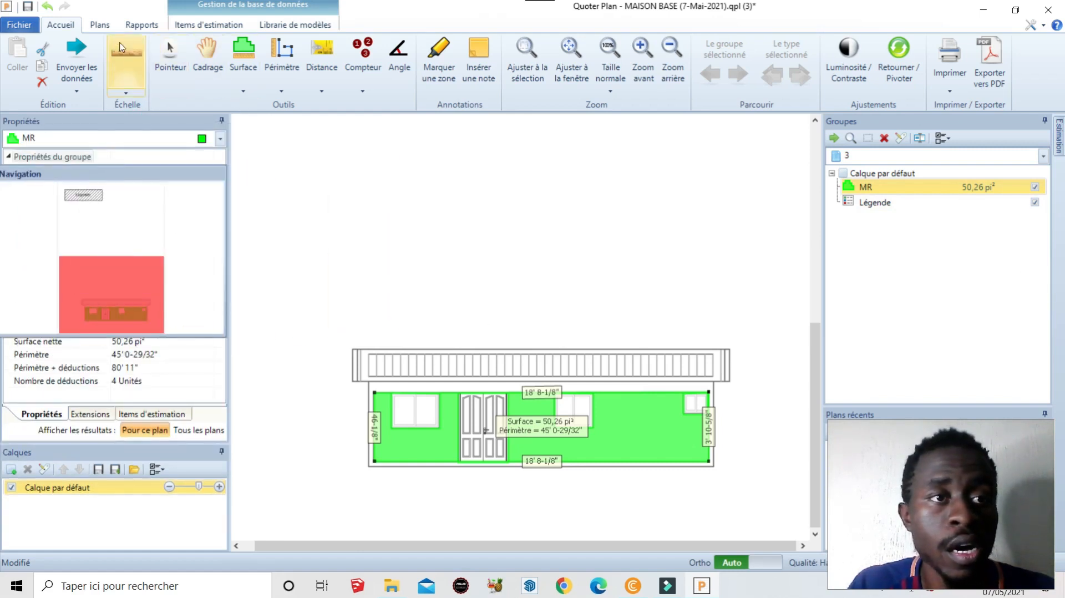
Step: Open the takeoff report for the plan and switch its measurement display to metric units
click(142, 25)
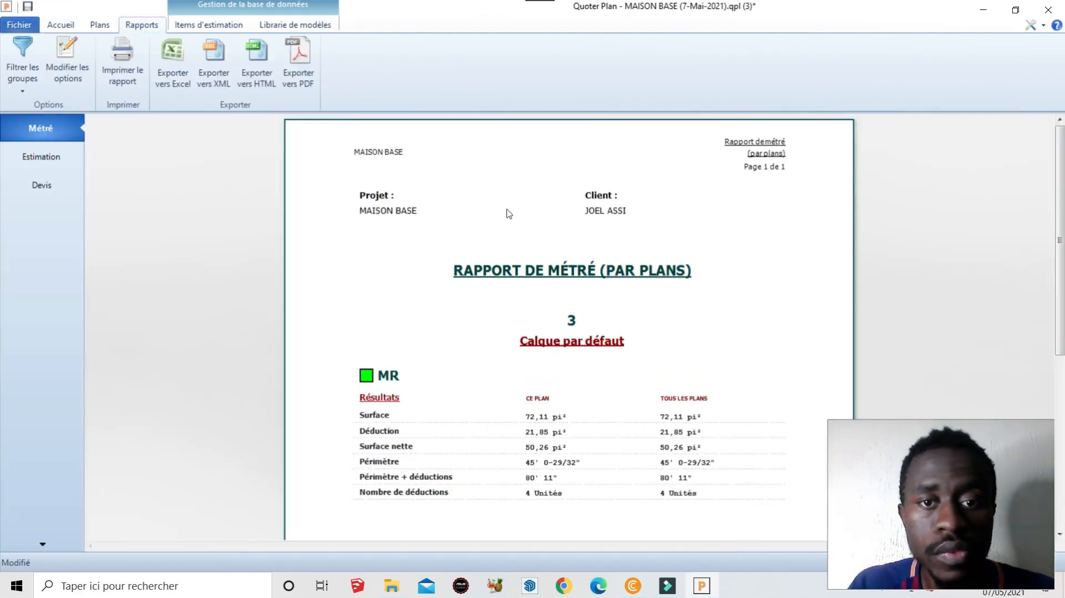
scroll(551, 201, down, 1)
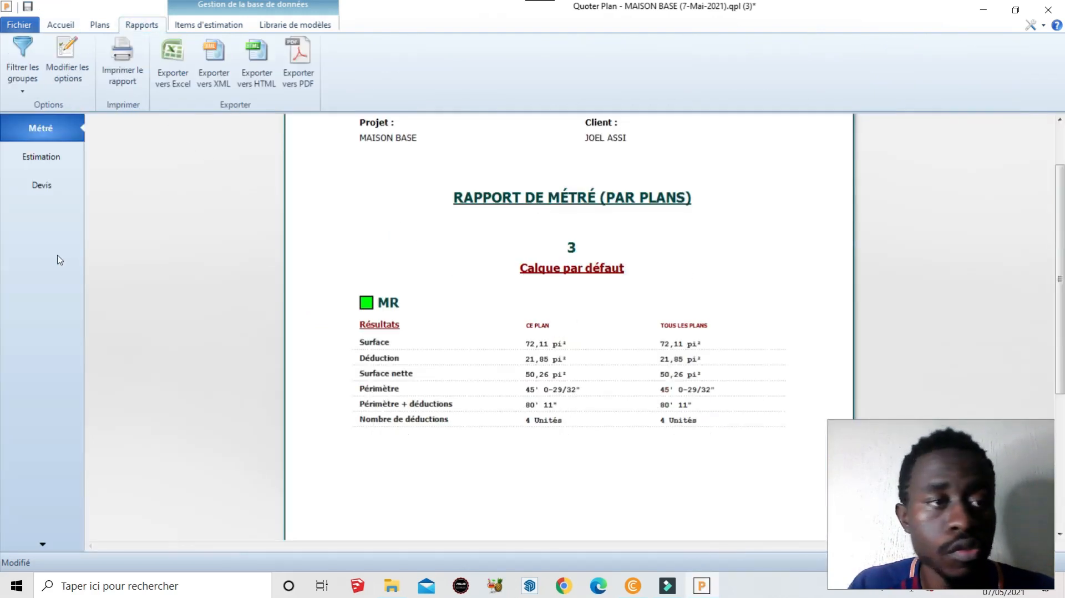
click(26, 96)
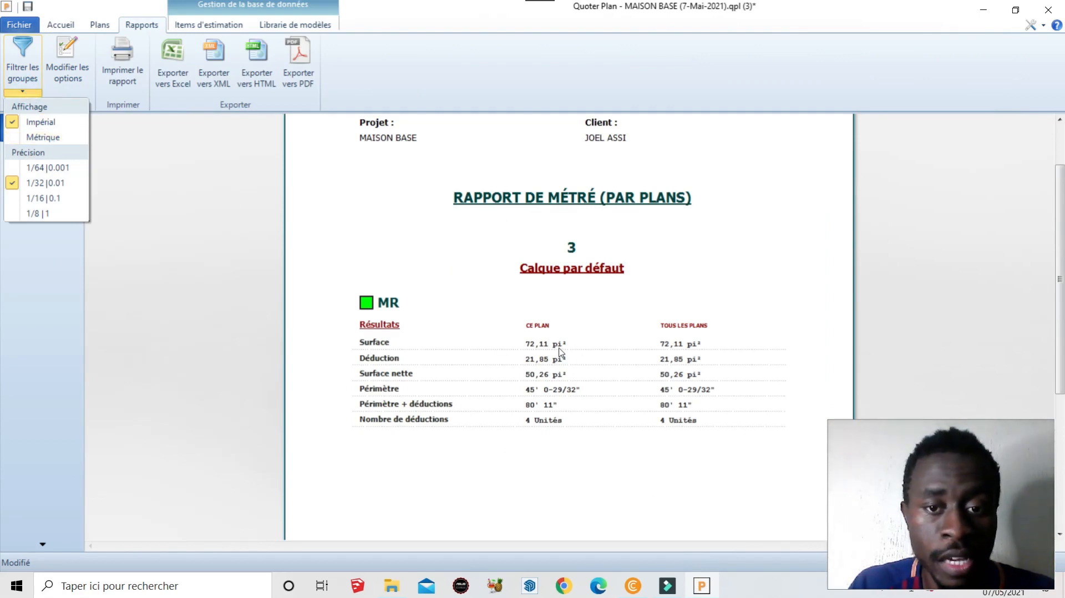
click(50, 142)
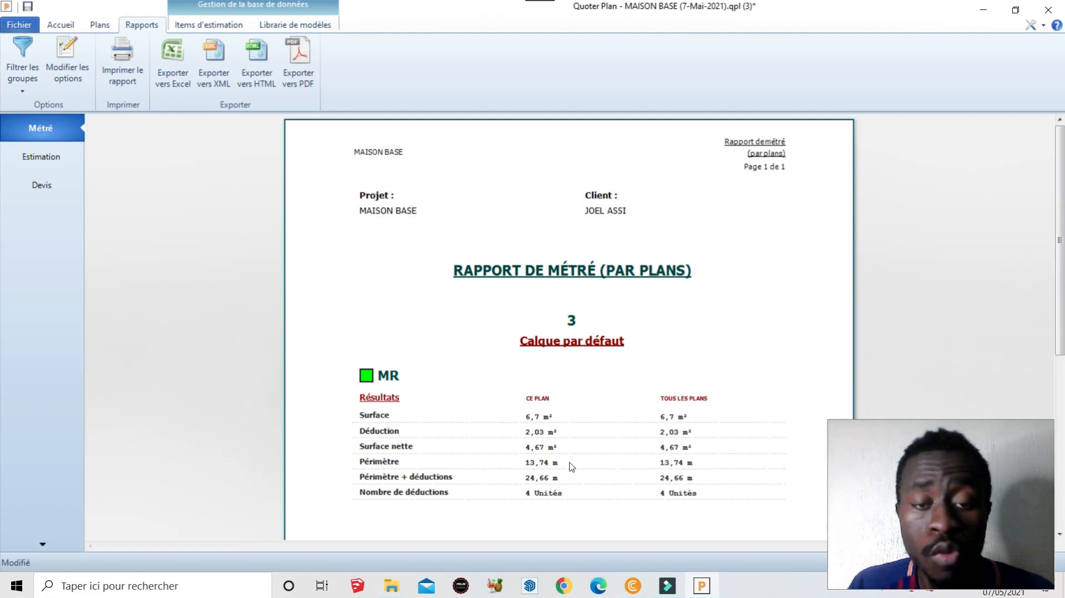
Step: Review the MR surface, deduction and perimeter results in the takeoff report, and check the MR quantities and prices in the estimation report
scroll(535, 399, down, 2)
scroll(537, 401, up, 1)
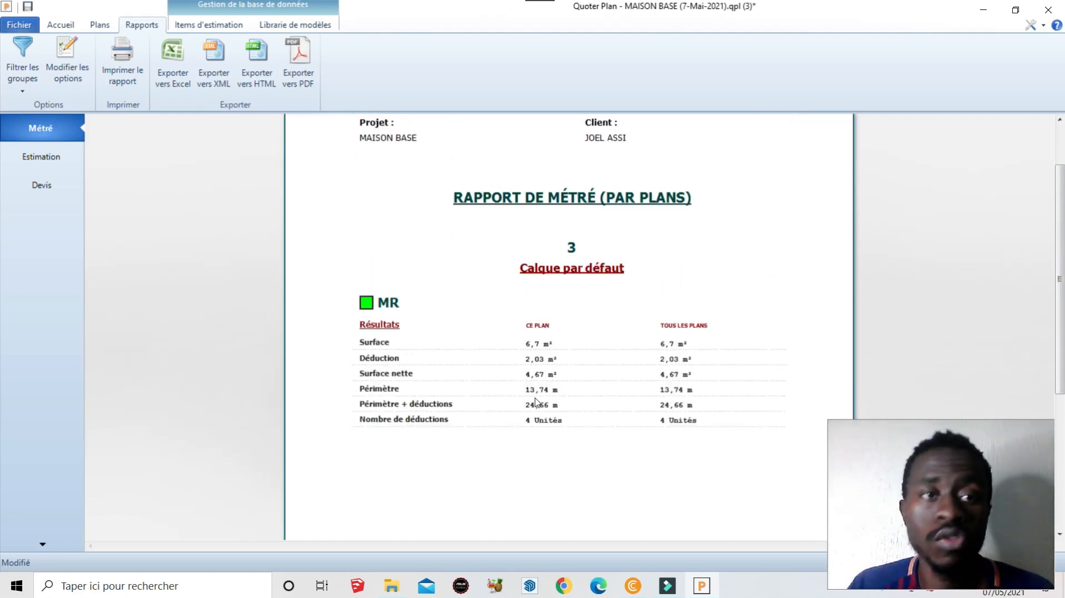
scroll(581, 373, up, 1)
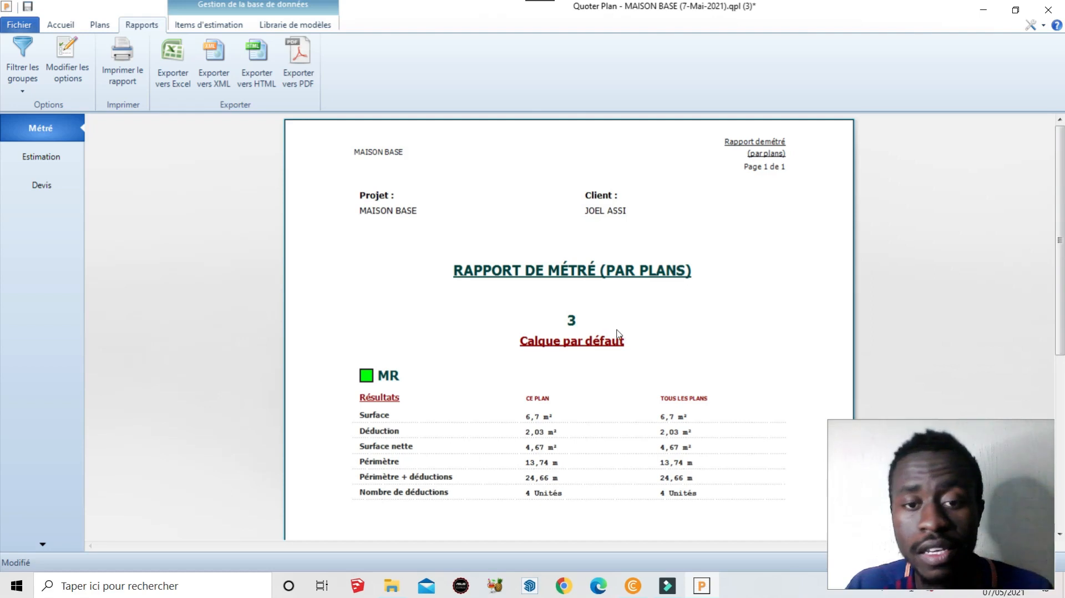
scroll(613, 359, down, 2)
scroll(614, 359, up, 2)
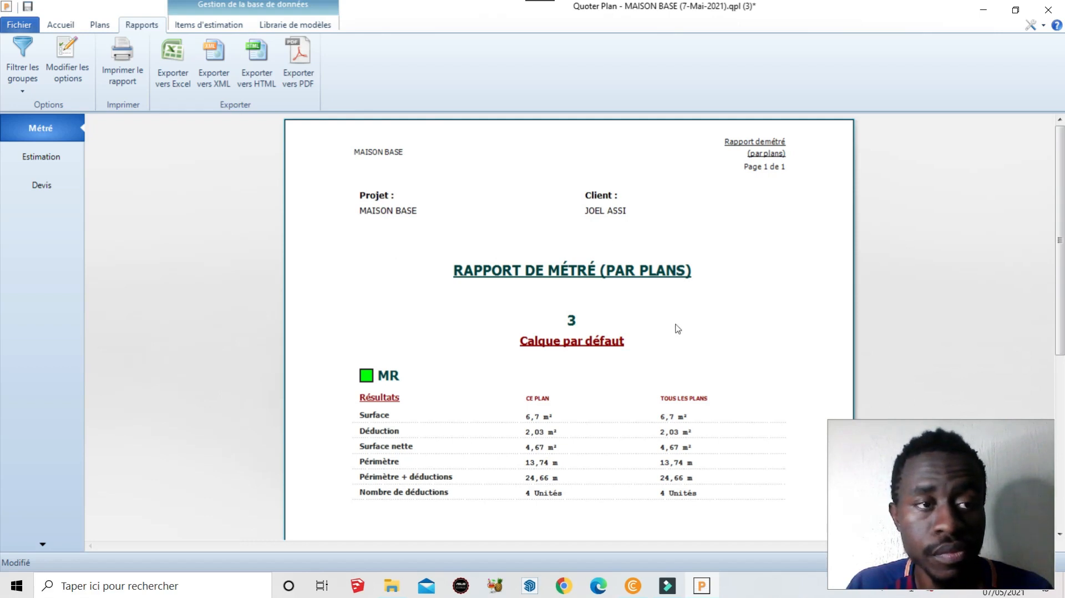
click(34, 157)
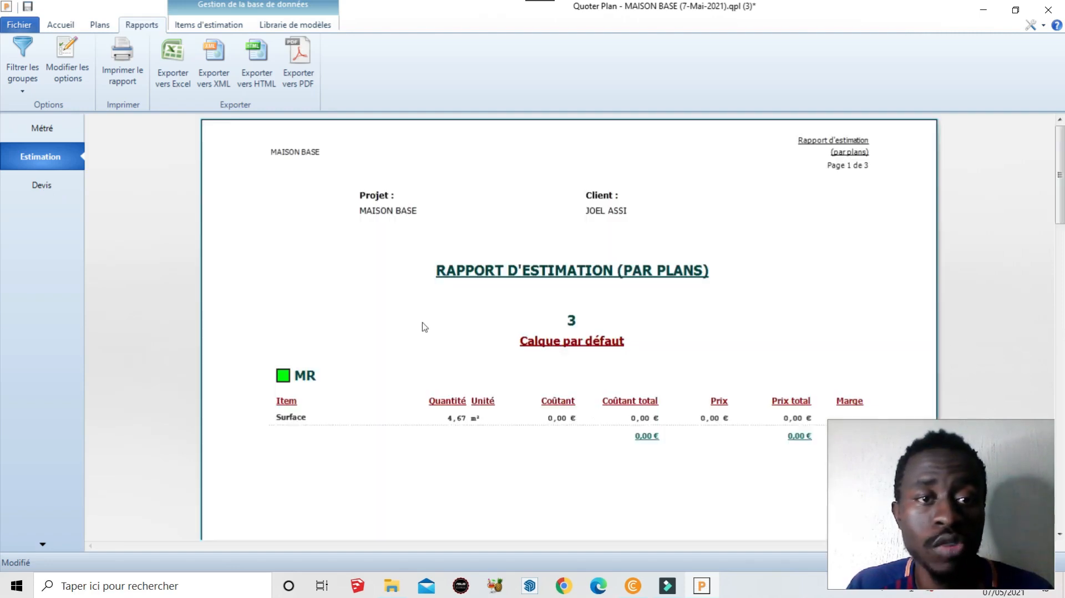
scroll(375, 395, down, 2)
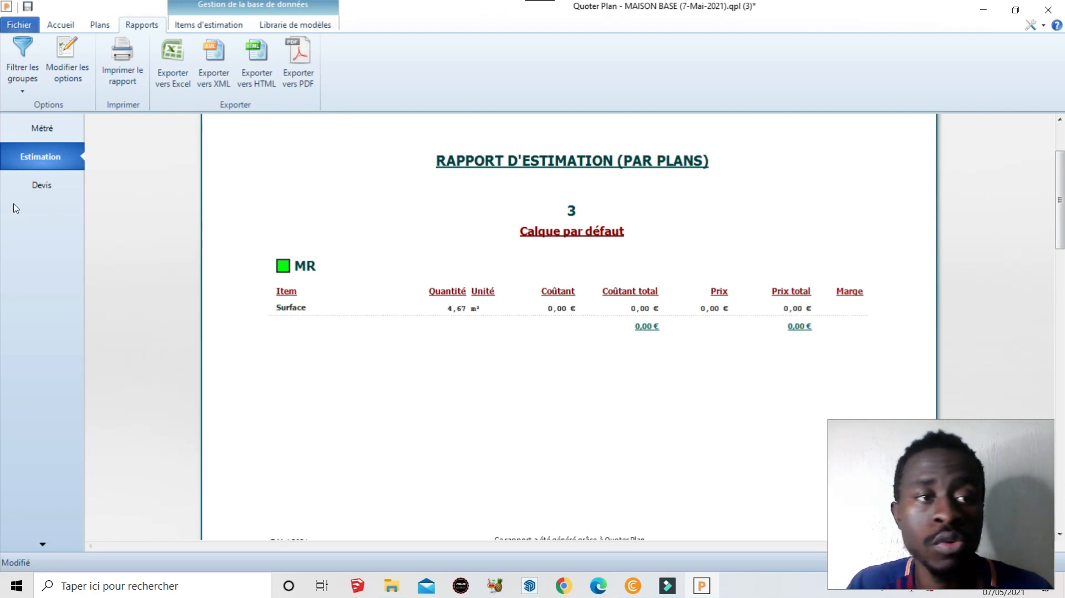
Step: Open the Devis report and review its project details, totals and itemised price page
click(33, 185)
scroll(527, 305, down, 3)
scroll(710, 294, up, 3)
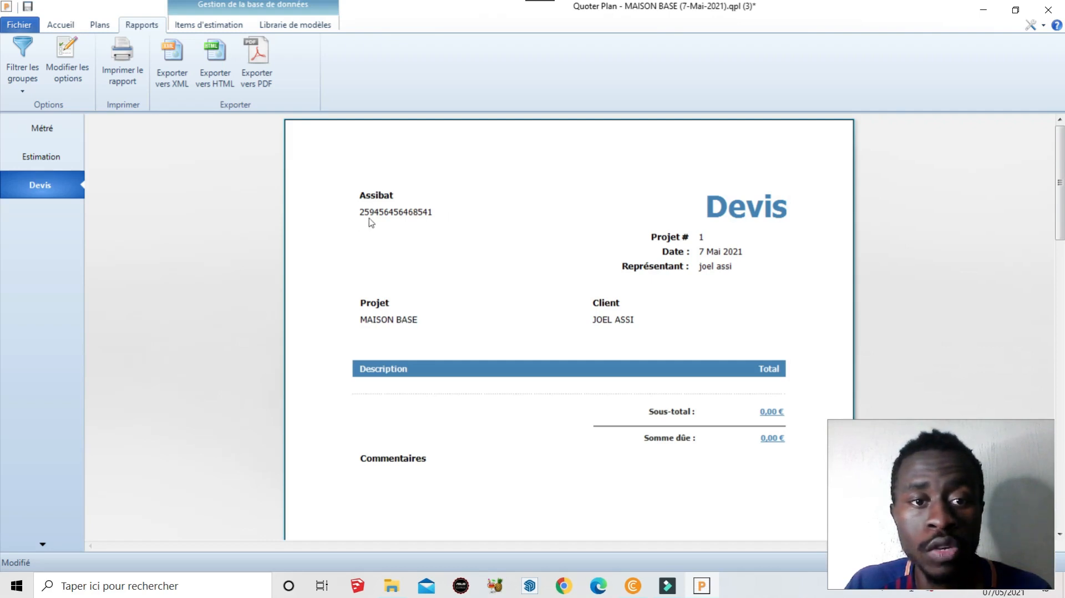
scroll(425, 300, down, 3)
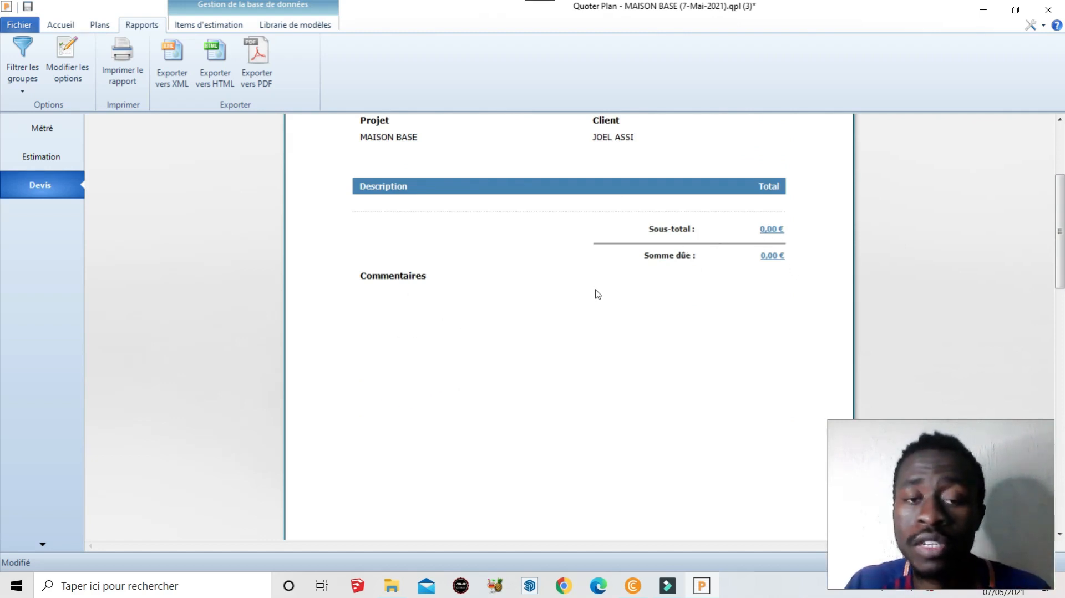
scroll(595, 292, down, 8)
scroll(578, 358, down, 3)
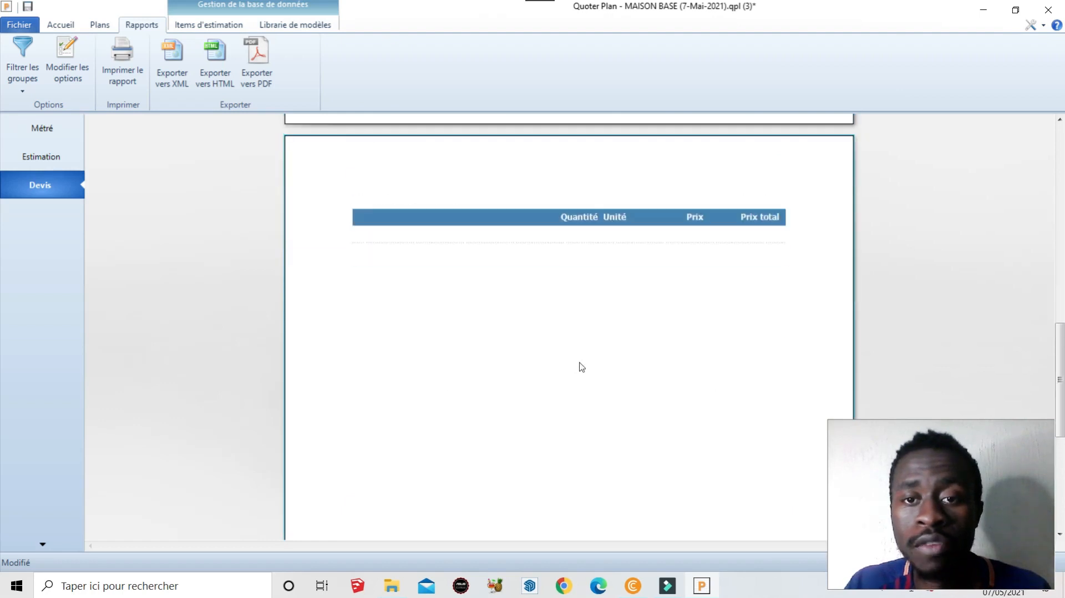
scroll(590, 279, up, 10)
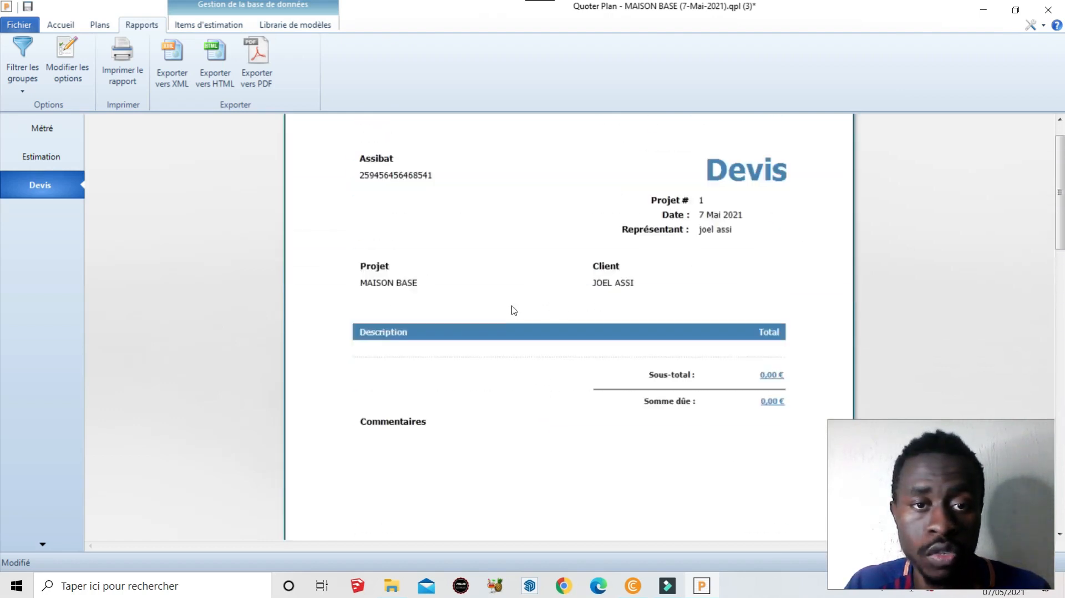